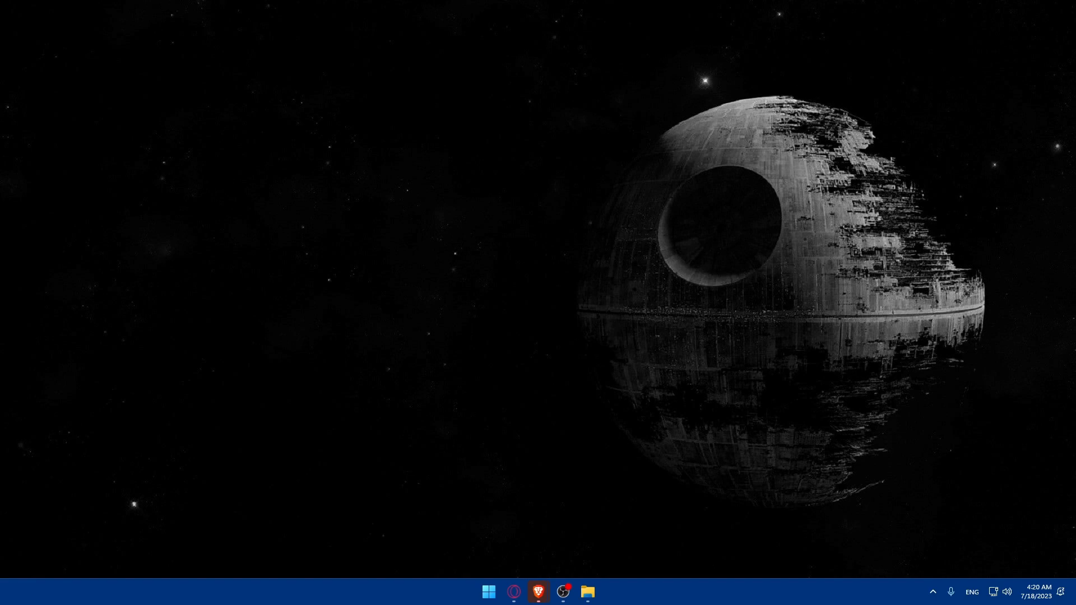
Step: Switch to the new-tab window of the Brave browser and open squarespace.com
{"action": "mouse_move", "coordinate": [537, 591]}
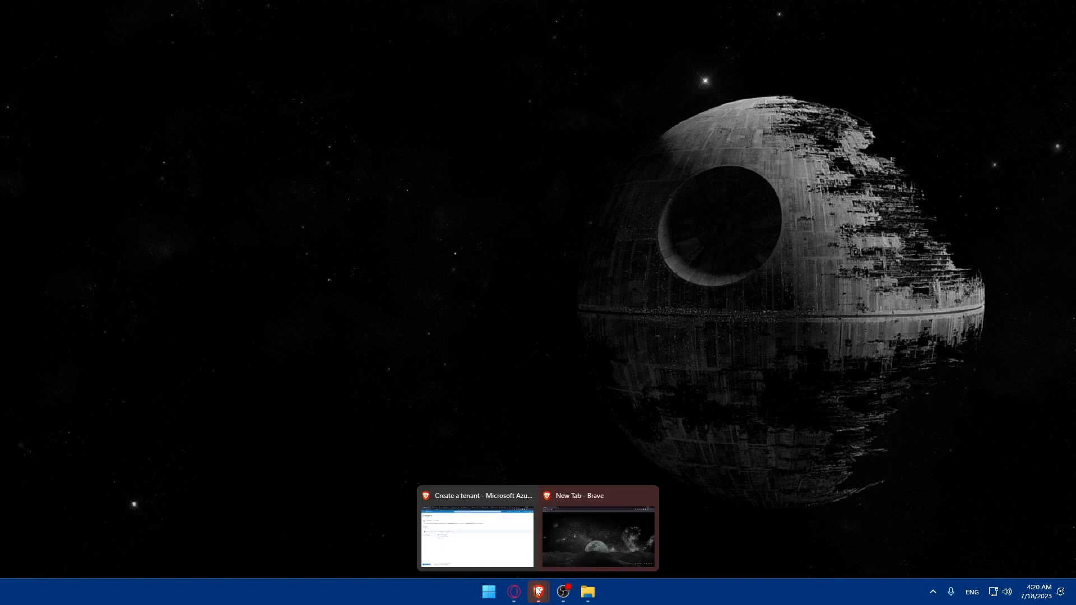
{"action": "left_click", "coordinate": [557, 567]}
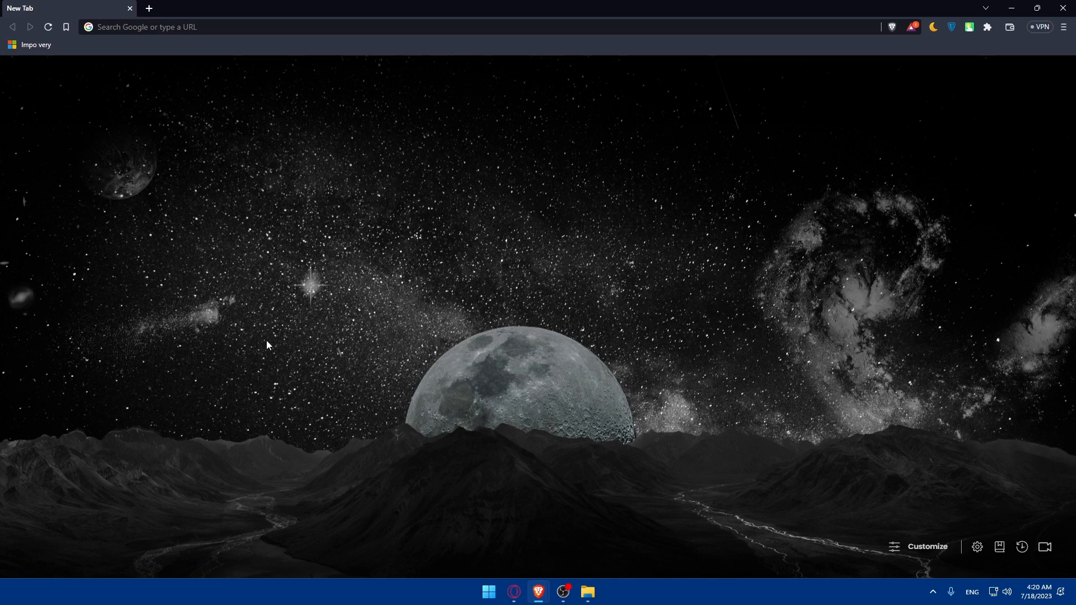
{"action": "left_click", "coordinate": [160, 27]}
{"action": "type", "text": "squares"}
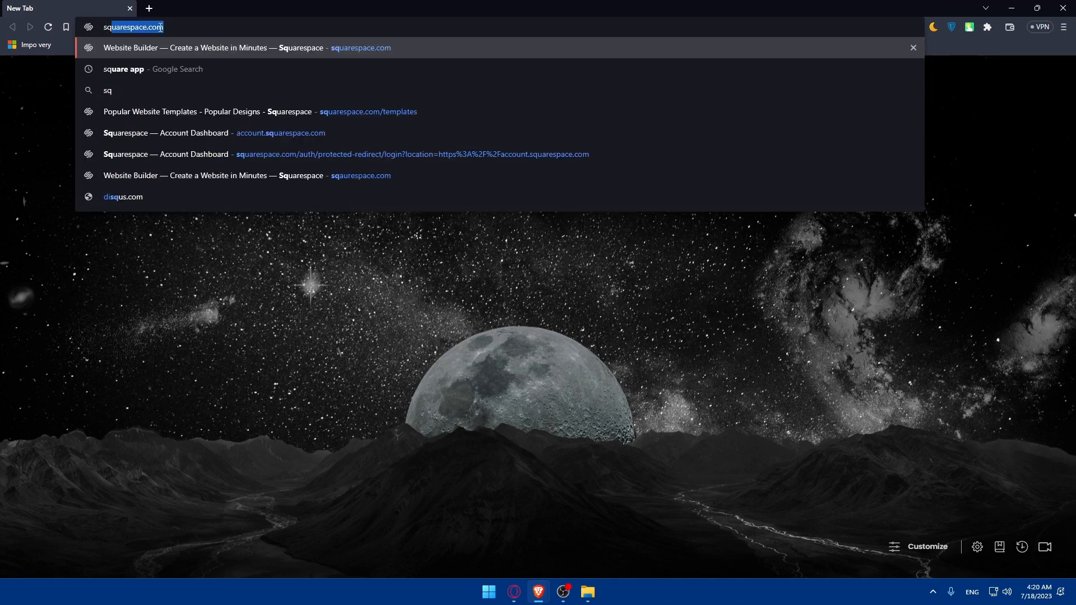
{"action": "type", "text": "pace.com"}
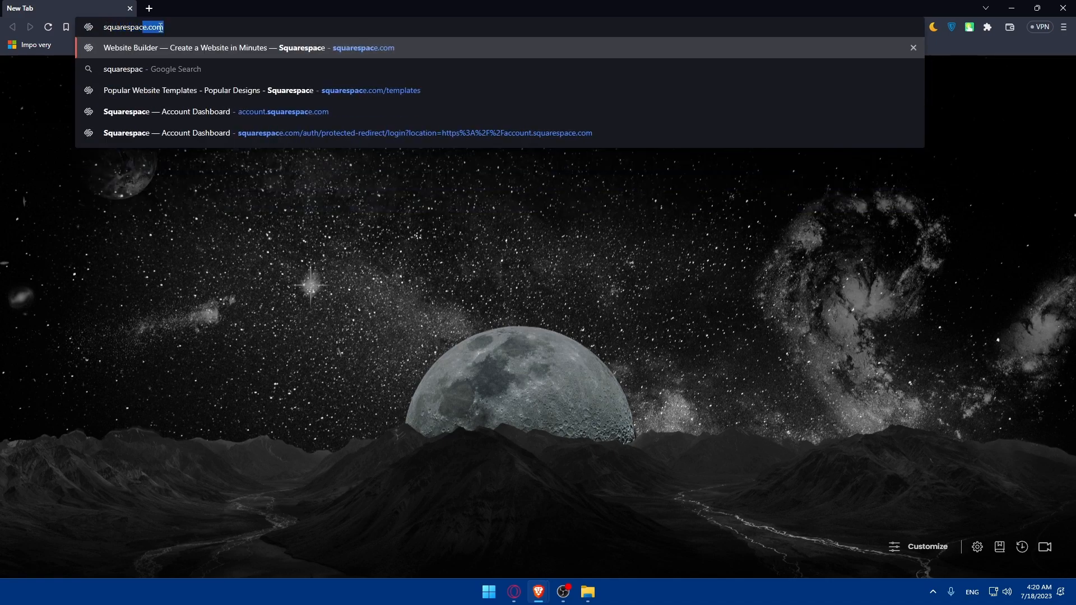
{"action": "key", "text": "Return"}
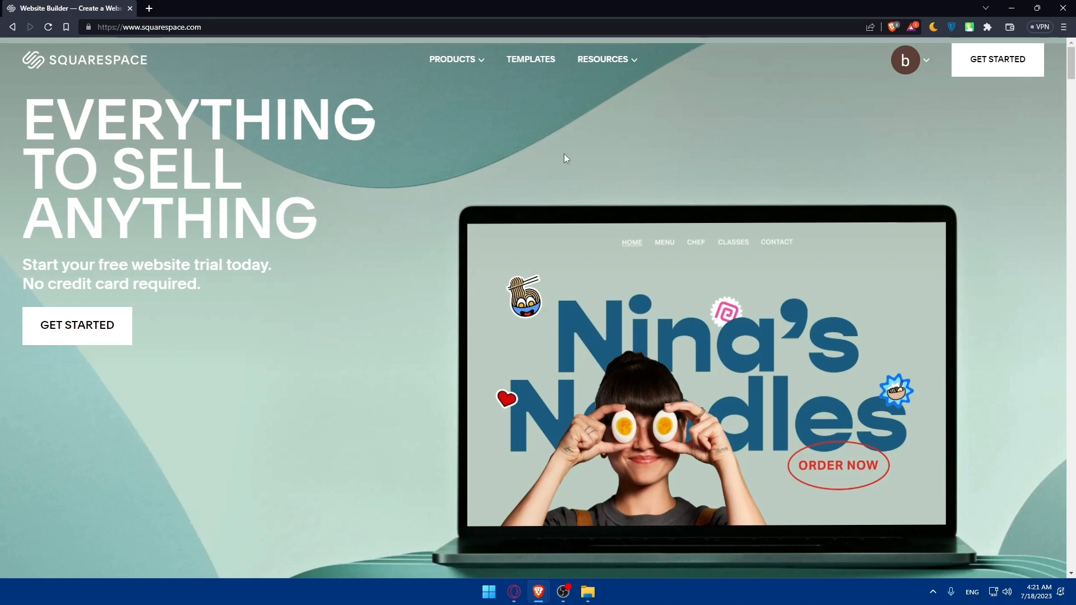
Step: Look through the Squarespace homepage and open the account dashboard that lists the existing websites
{"action": "scroll", "coordinate": [564, 154], "scroll_direction": "down", "scroll_amount": 15}
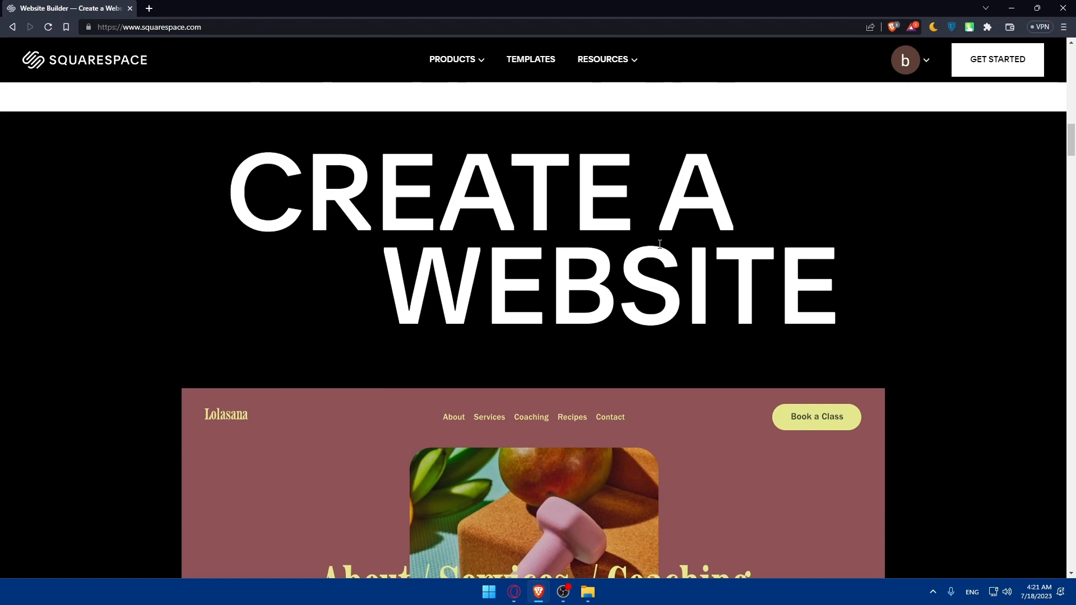
{"action": "scroll", "coordinate": [673, 224], "scroll_direction": "down", "scroll_amount": 15}
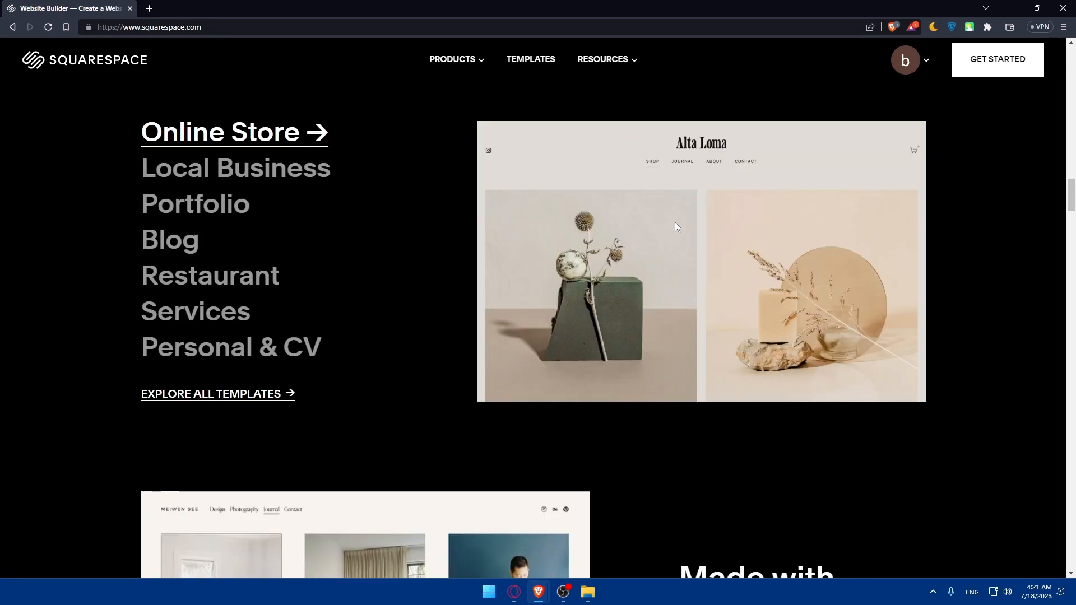
{"action": "scroll", "coordinate": [676, 220], "scroll_direction": "down", "scroll_amount": 5}
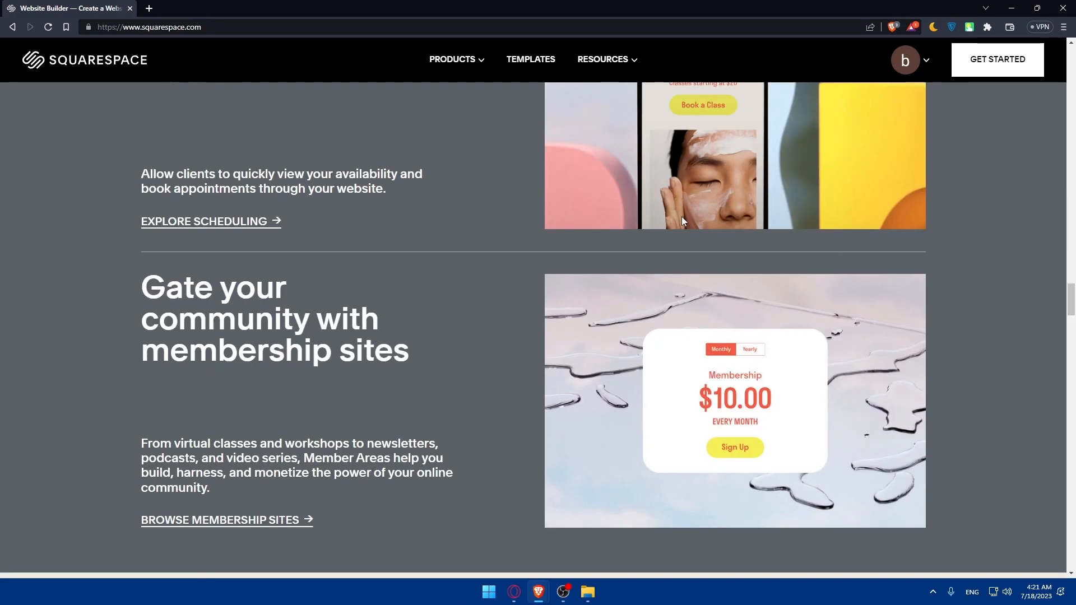
{"action": "scroll", "coordinate": [681, 217], "scroll_direction": "up", "scroll_amount": 10}
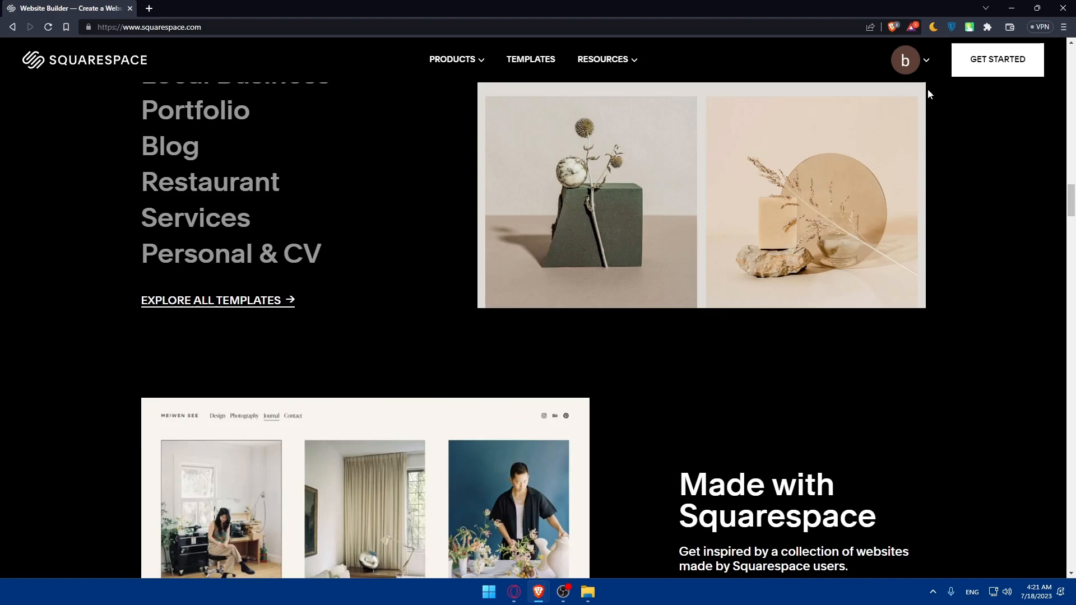
{"action": "scroll", "coordinate": [689, 227], "scroll_direction": "up", "scroll_amount": 5}
{"action": "scroll", "coordinate": [688, 226], "scroll_direction": "down", "scroll_amount": 5}
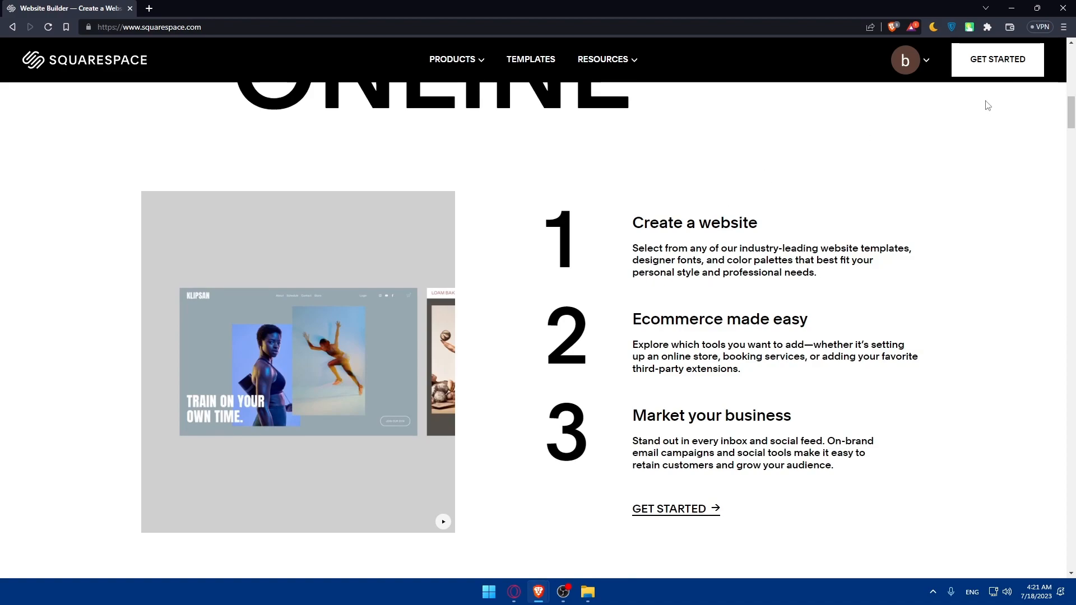
{"action": "left_click", "coordinate": [906, 56]}
{"action": "left_click", "coordinate": [901, 147]}
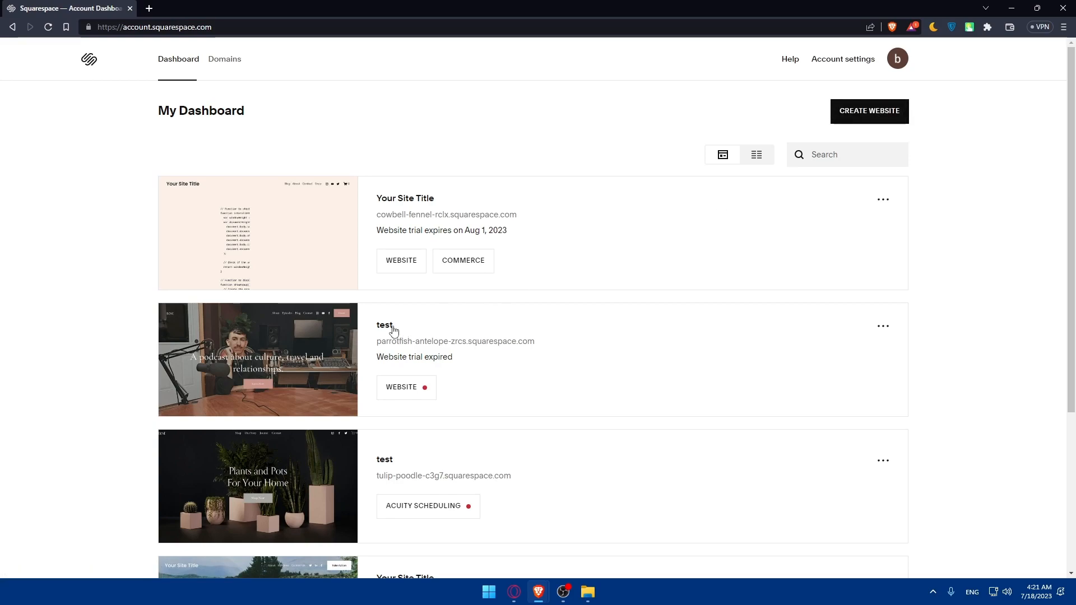
Step: Start creating a website to view the popular design templates, and close the template gallery without choosing one
{"action": "mouse_move", "coordinate": [256, 334]}
{"action": "mouse_move", "coordinate": [313, 245]}
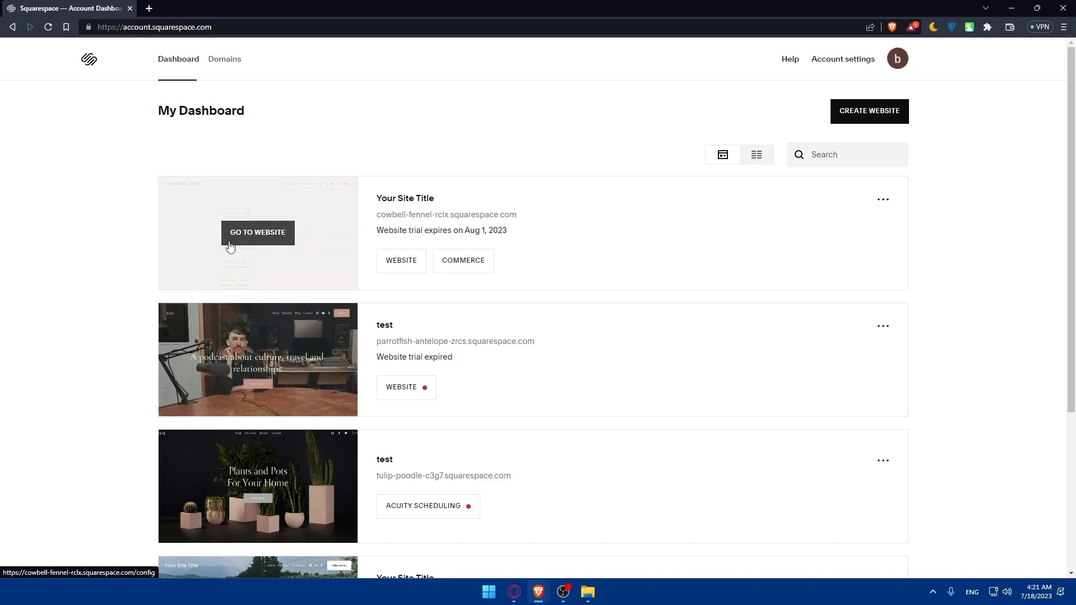
{"action": "left_click", "coordinate": [876, 116]}
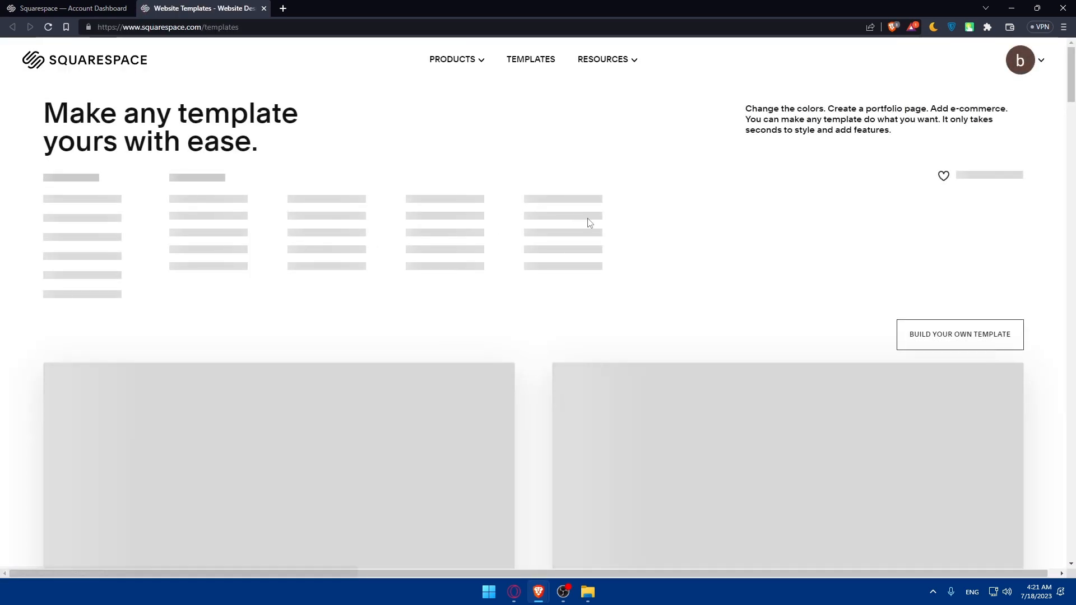
{"action": "scroll", "coordinate": [336, 233], "scroll_direction": "down", "scroll_amount": 8}
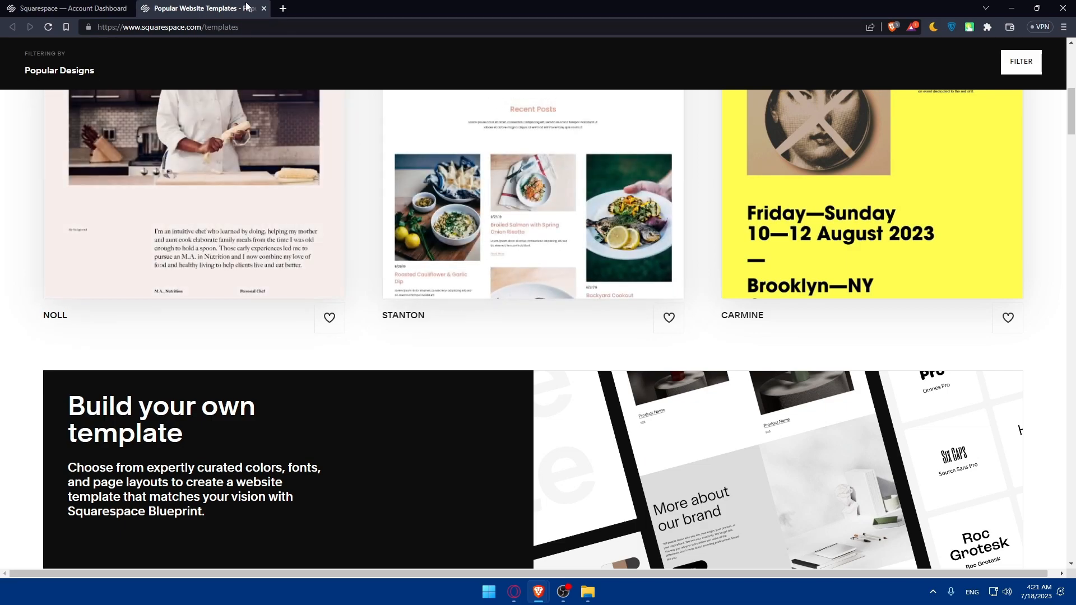
{"action": "left_click", "coordinate": [263, 9]}
Step: Open the trial website "Your Site Title" from the dashboard and start editing its Blog page
{"action": "left_click", "coordinate": [235, 233]}
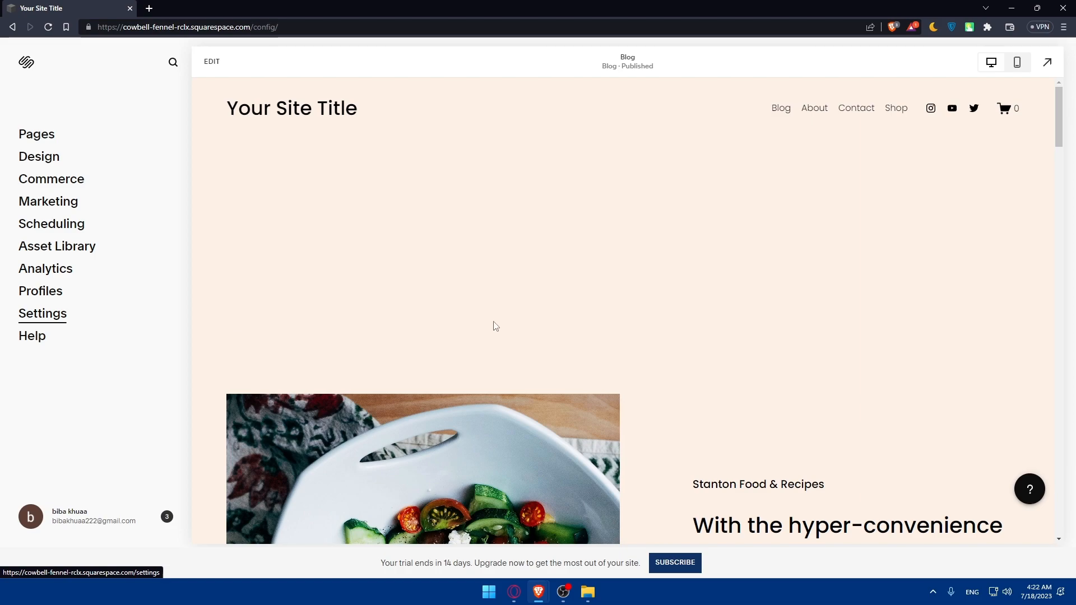
{"action": "left_click", "coordinate": [553, 251]}
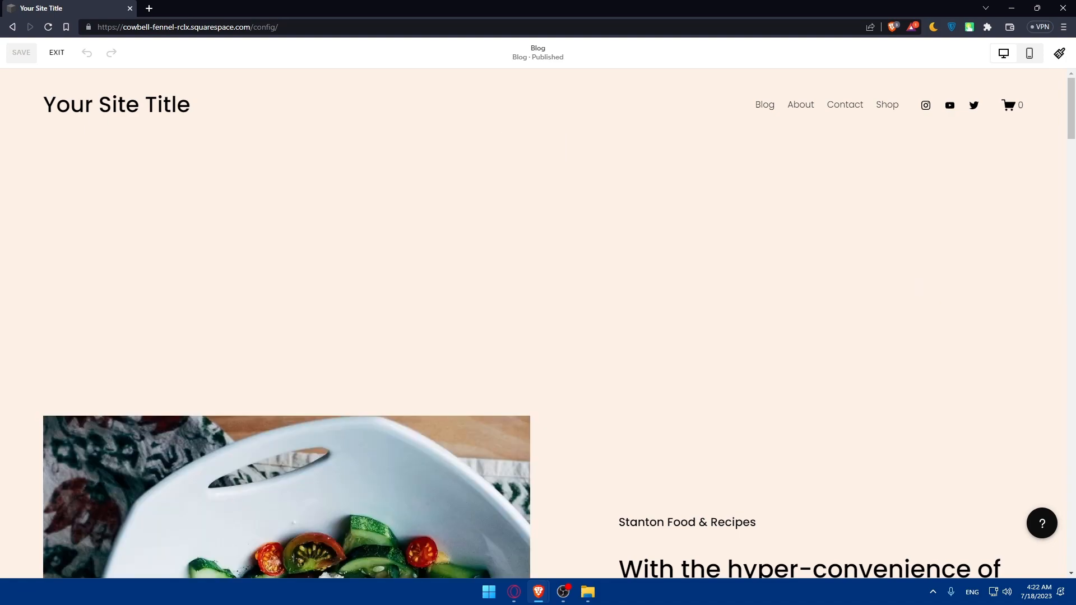
Step: Try adding a blank section below the empty section under the header, and undo the addition
{"action": "scroll", "coordinate": [511, 222], "scroll_direction": "down", "scroll_amount": 2}
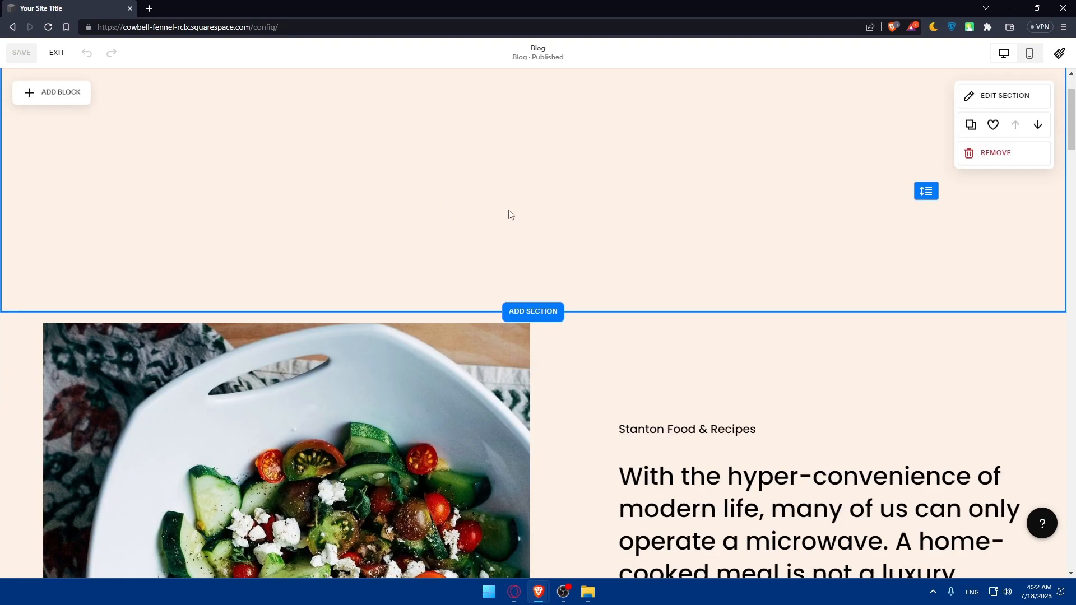
{"action": "left_click", "coordinate": [539, 312]}
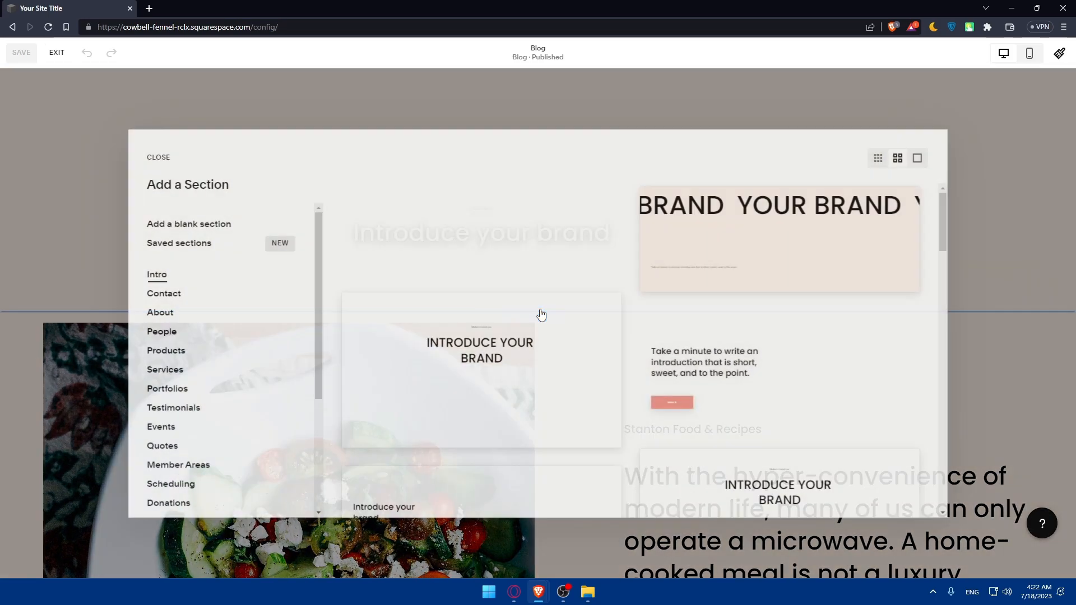
{"action": "left_click", "coordinate": [226, 231]}
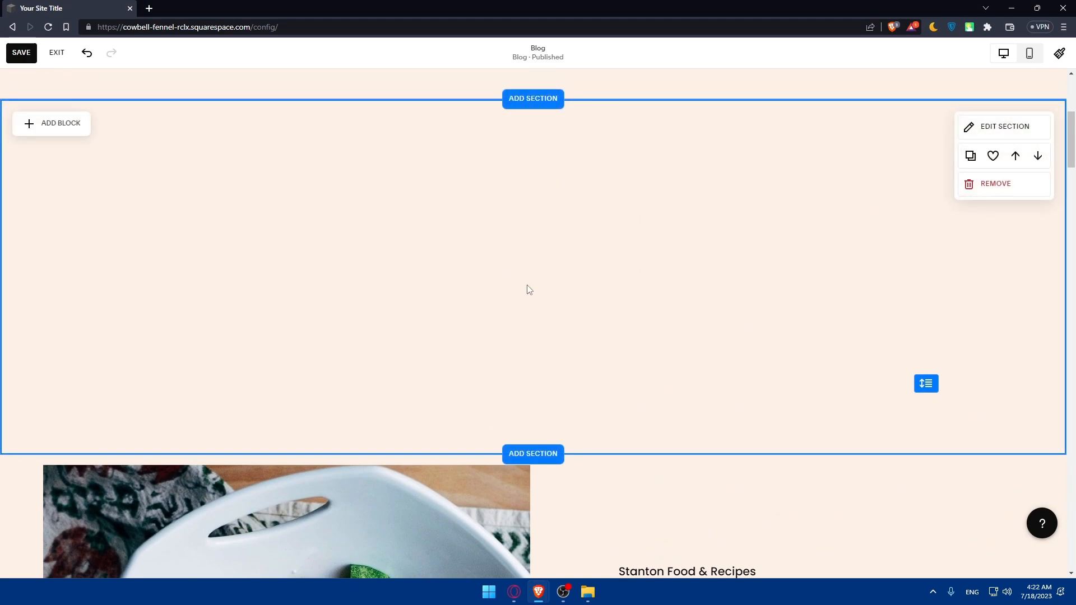
{"action": "key", "text": "ctrl+z"}
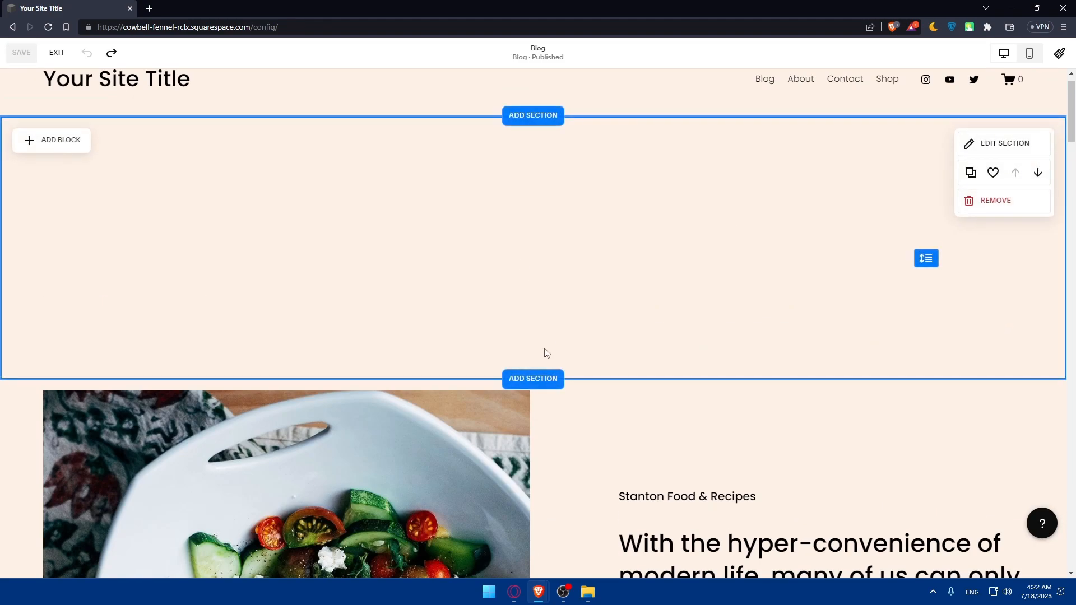
Step: Examine the ready-made Intro section layouts and the saved sections, and close the section chooser without adding anything
{"action": "left_click", "coordinate": [540, 378]}
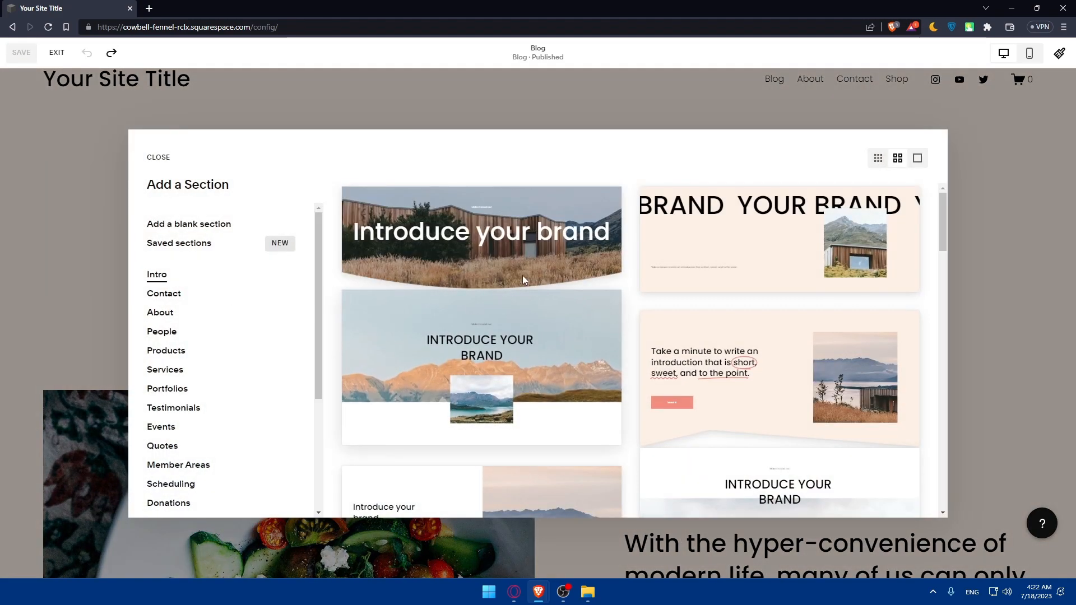
{"action": "scroll", "coordinate": [595, 303], "scroll_direction": "down", "scroll_amount": 5}
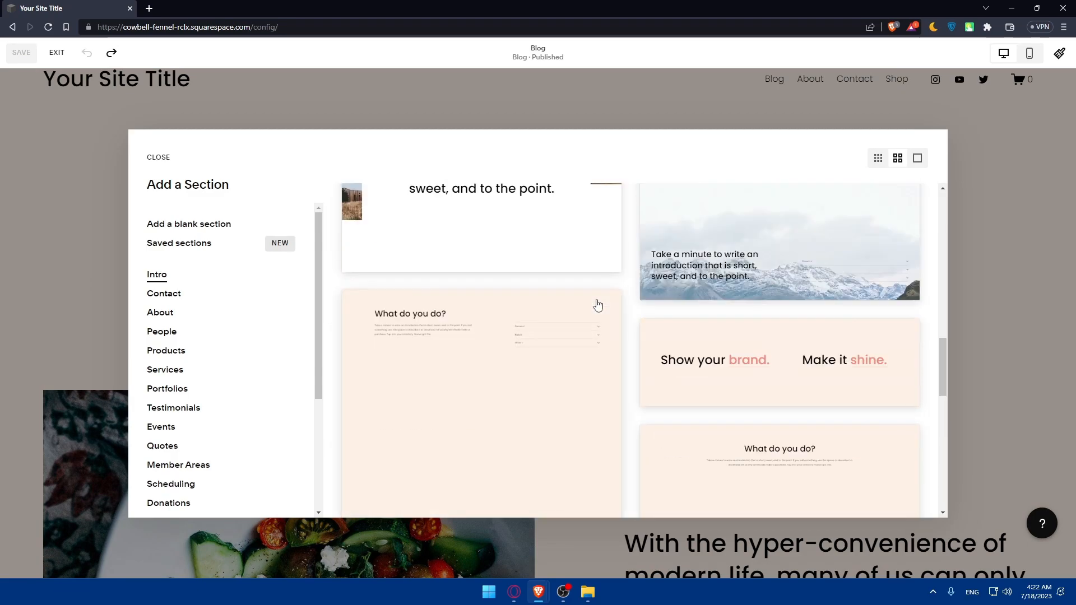
{"action": "scroll", "coordinate": [596, 303], "scroll_direction": "up", "scroll_amount": 5}
{"action": "left_click", "coordinate": [222, 248]}
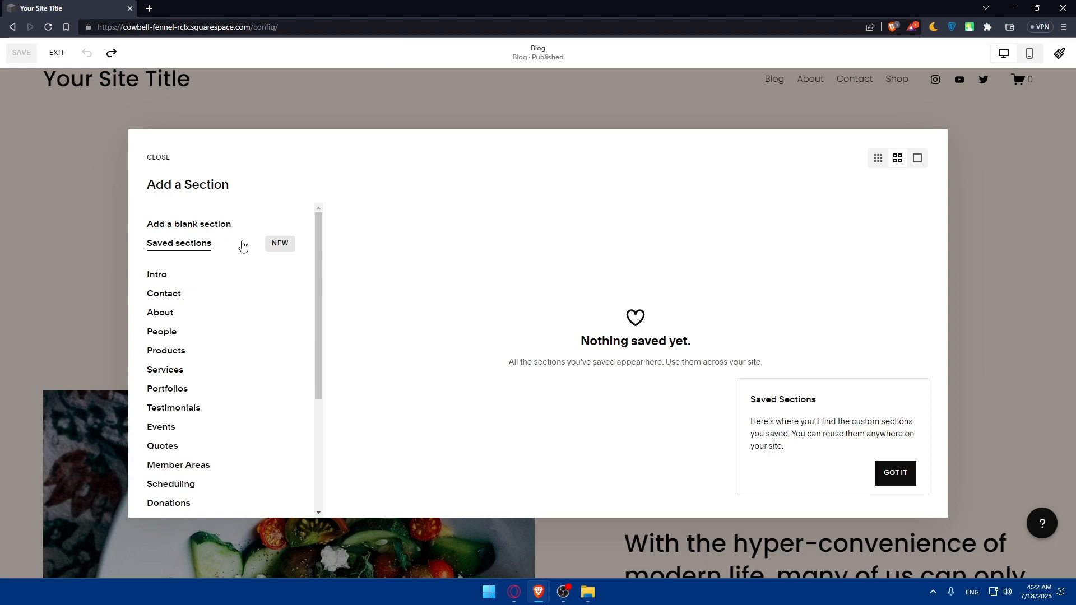
{"action": "left_click", "coordinate": [984, 189]}
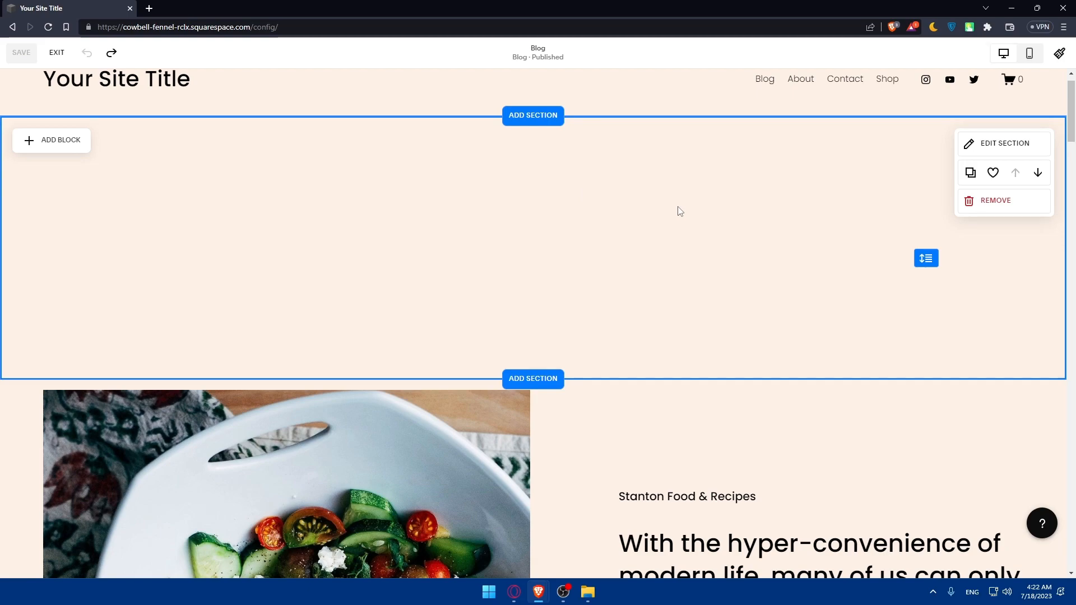
Step: Look through the blocks available for the empty section under the header and search them for "galerie"
{"action": "mouse_move", "coordinate": [273, 220]}
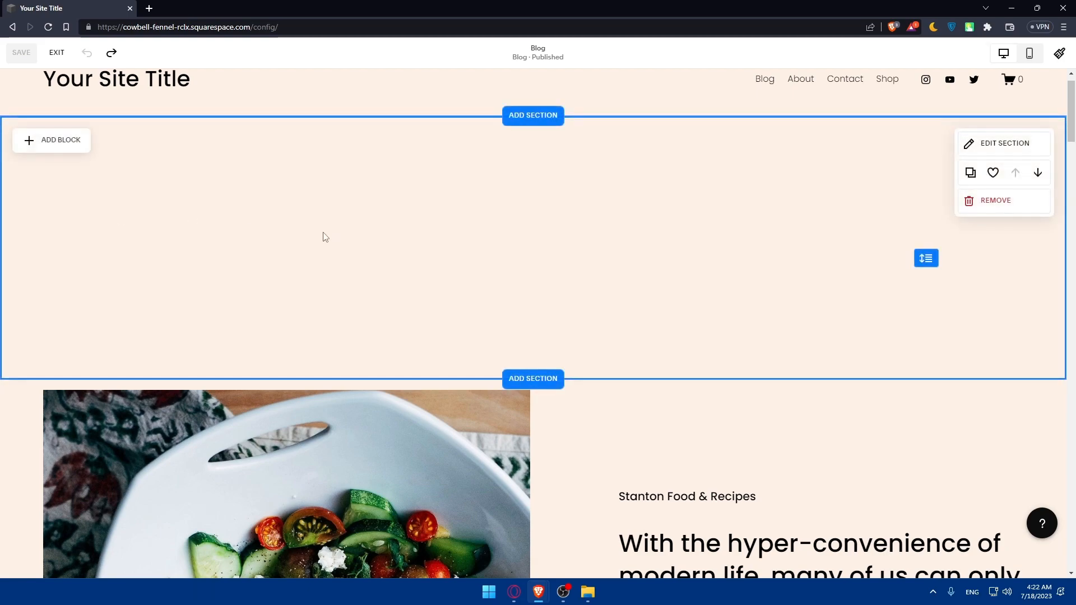
{"action": "left_click", "coordinate": [60, 149]}
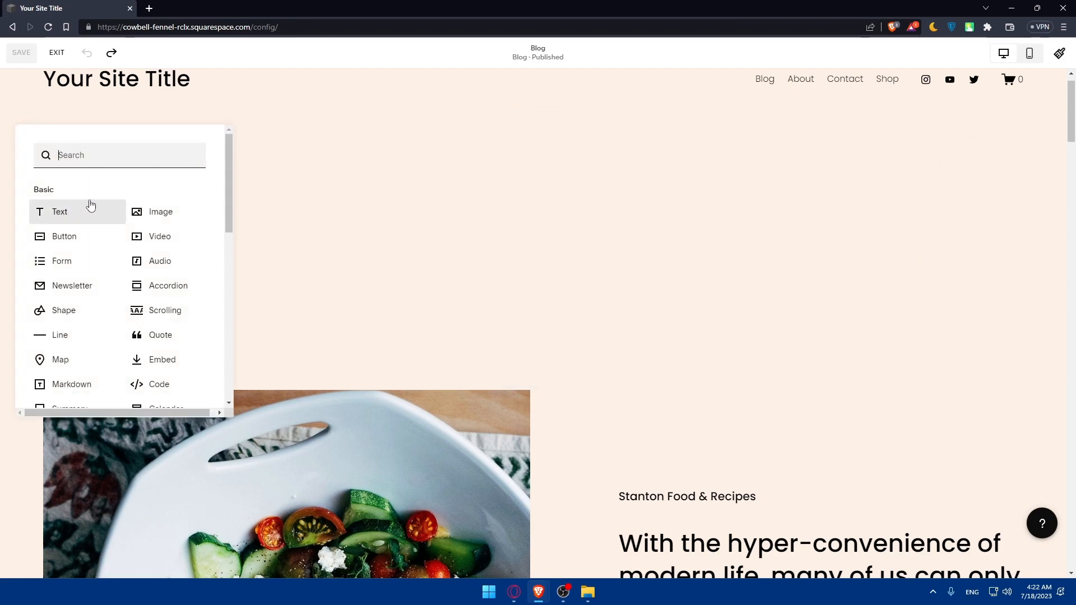
{"action": "scroll", "coordinate": [140, 246], "scroll_direction": "down", "scroll_amount": 10}
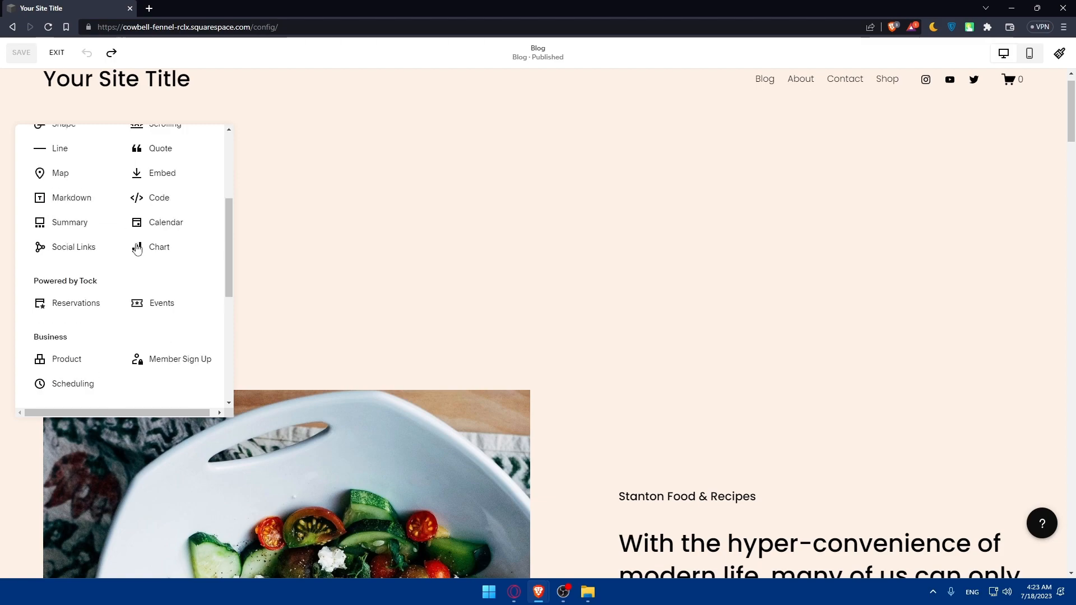
{"action": "scroll", "coordinate": [138, 249], "scroll_direction": "up", "scroll_amount": 10}
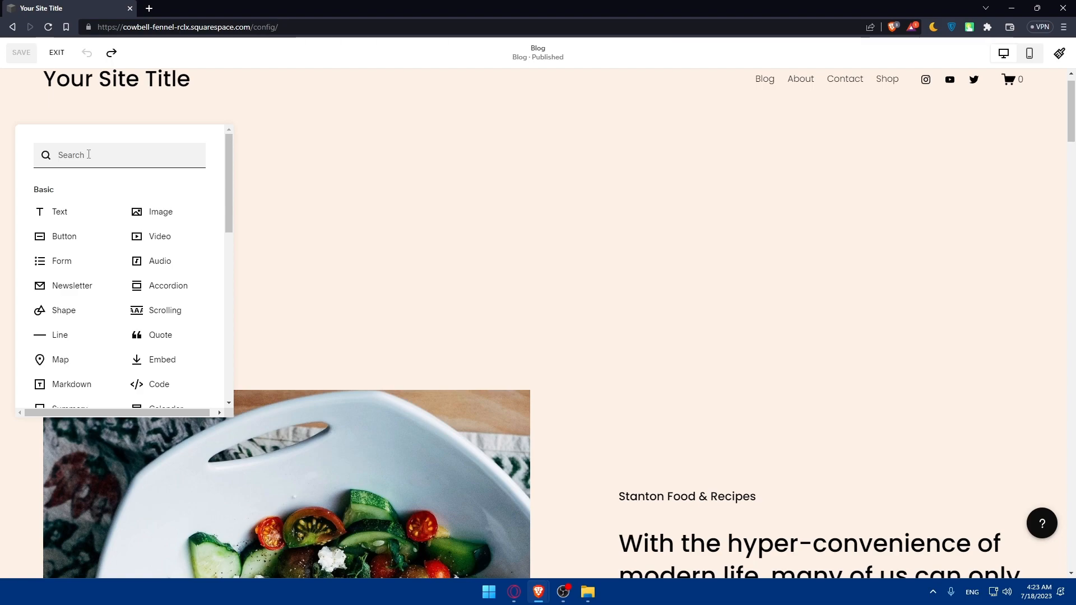
{"action": "type", "text": "gale"}
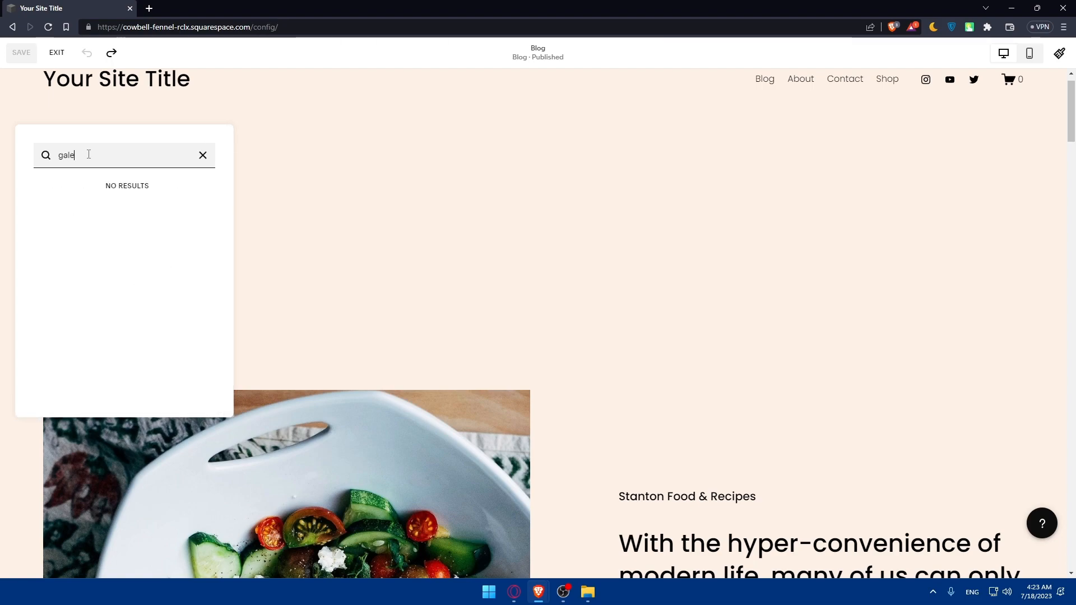
{"action": "type", "text": "rie"}
{"action": "key", "text": "ctrl+a"}
{"action": "key", "text": "Escape"}
{"action": "left_click", "coordinate": [85, 175]}
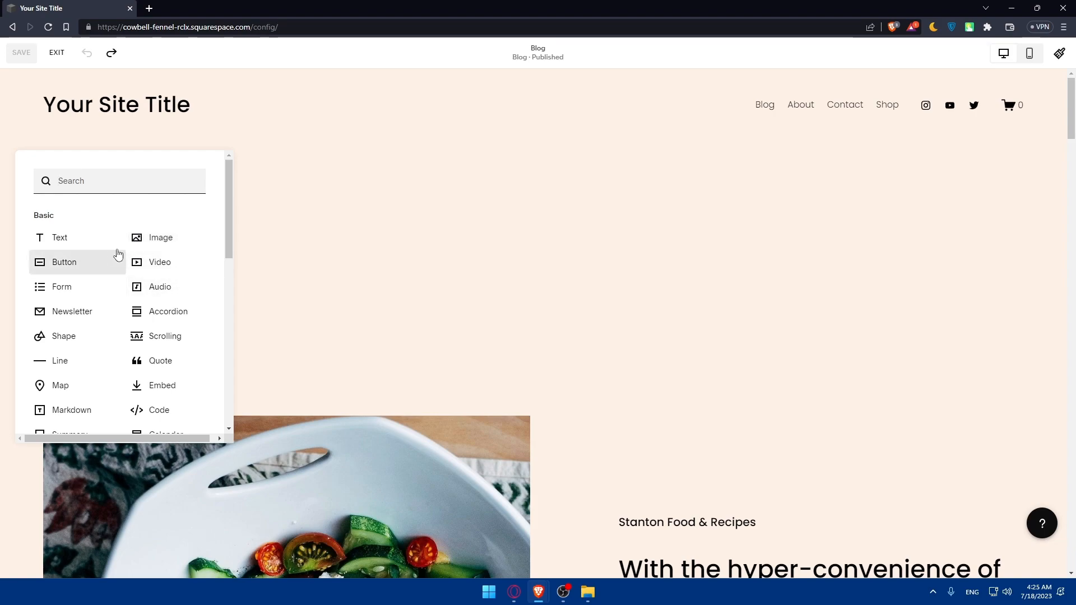
{"action": "type", "text": "l"}
{"action": "key", "text": "BackSpace"}
{"action": "left_click", "coordinate": [269, 233]}
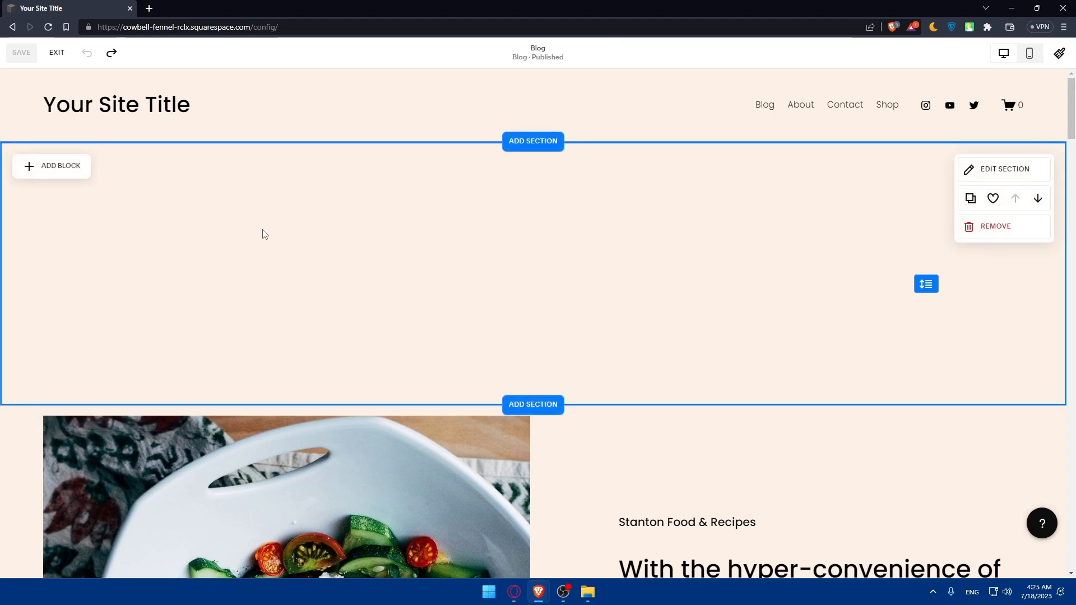
Step: Try adding an Image block to the empty section under the header, and undo it
{"action": "left_click", "coordinate": [52, 166]}
{"action": "left_click", "coordinate": [153, 239]}
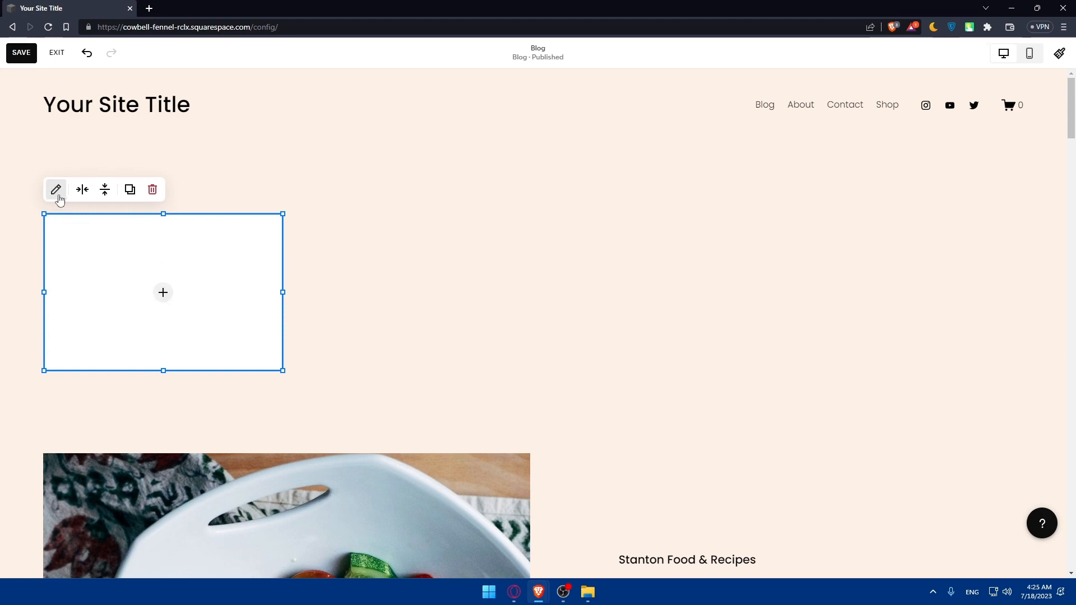
{"action": "key", "text": "ctrl+z"}
Step: Look through the full list of blocks available for the empty section under the header
{"action": "left_click", "coordinate": [40, 166]}
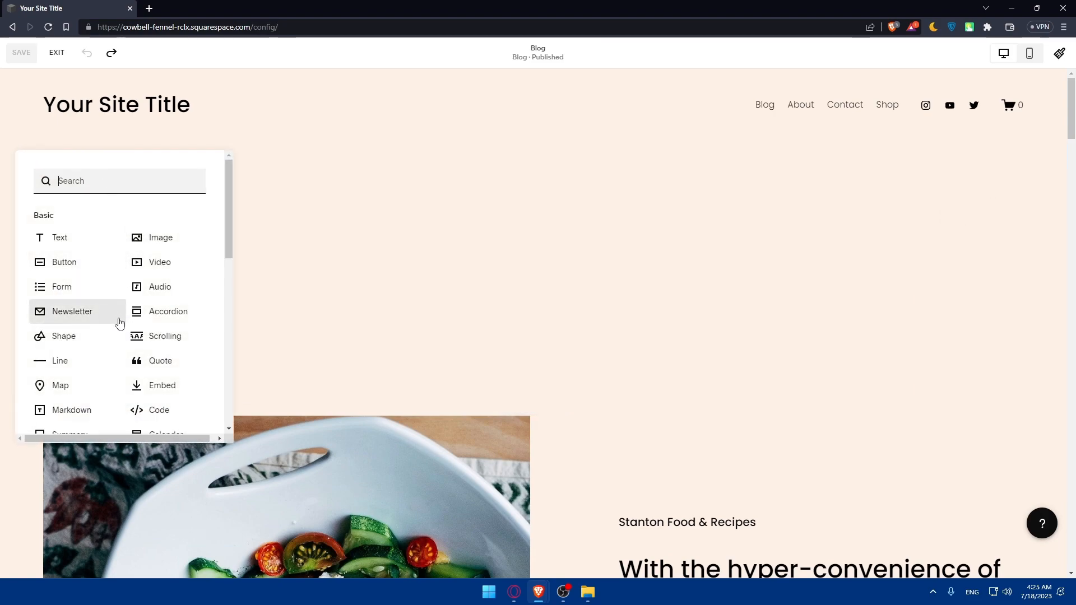
{"action": "scroll", "coordinate": [118, 321], "scroll_direction": "down", "scroll_amount": 2}
{"action": "scroll", "coordinate": [93, 336], "scroll_direction": "down", "scroll_amount": 2}
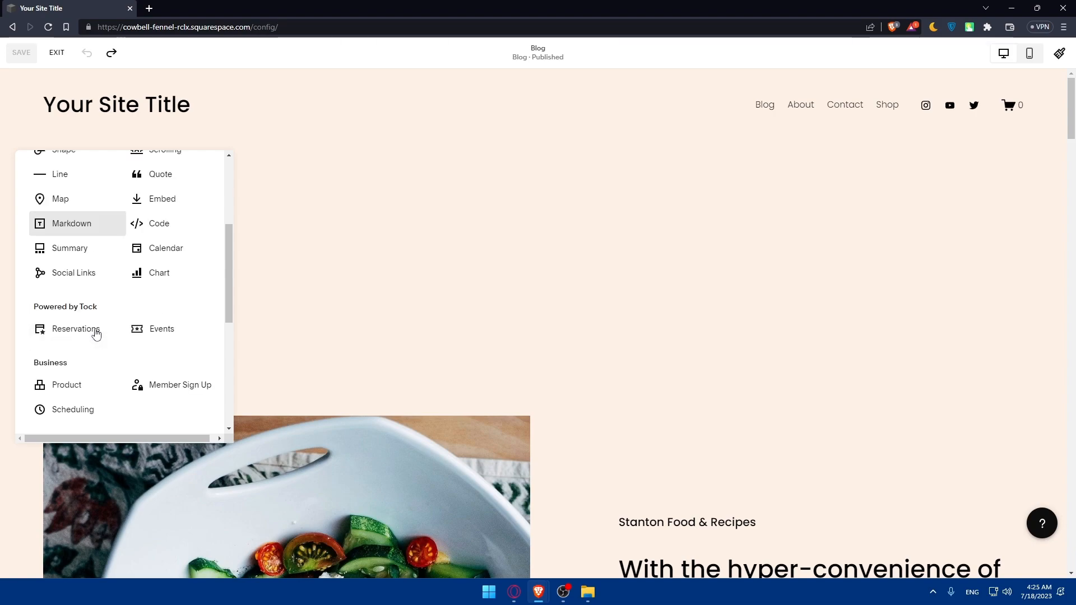
{"action": "scroll", "coordinate": [207, 212], "scroll_direction": "up", "scroll_amount": 4}
{"action": "scroll", "coordinate": [130, 300], "scroll_direction": "down", "scroll_amount": 5}
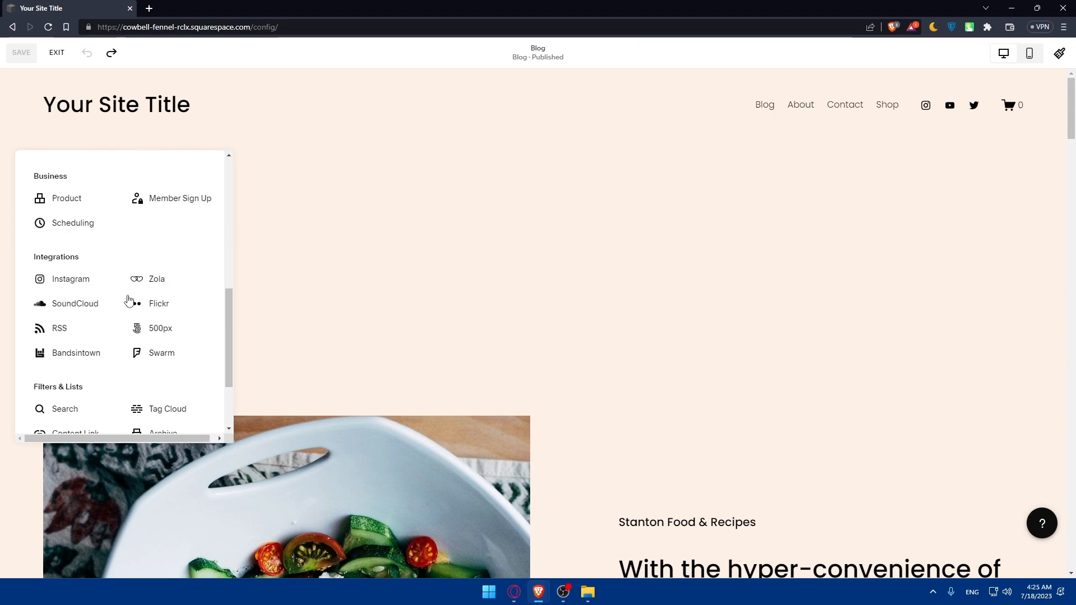
{"action": "scroll", "coordinate": [128, 300], "scroll_direction": "up", "scroll_amount": 5}
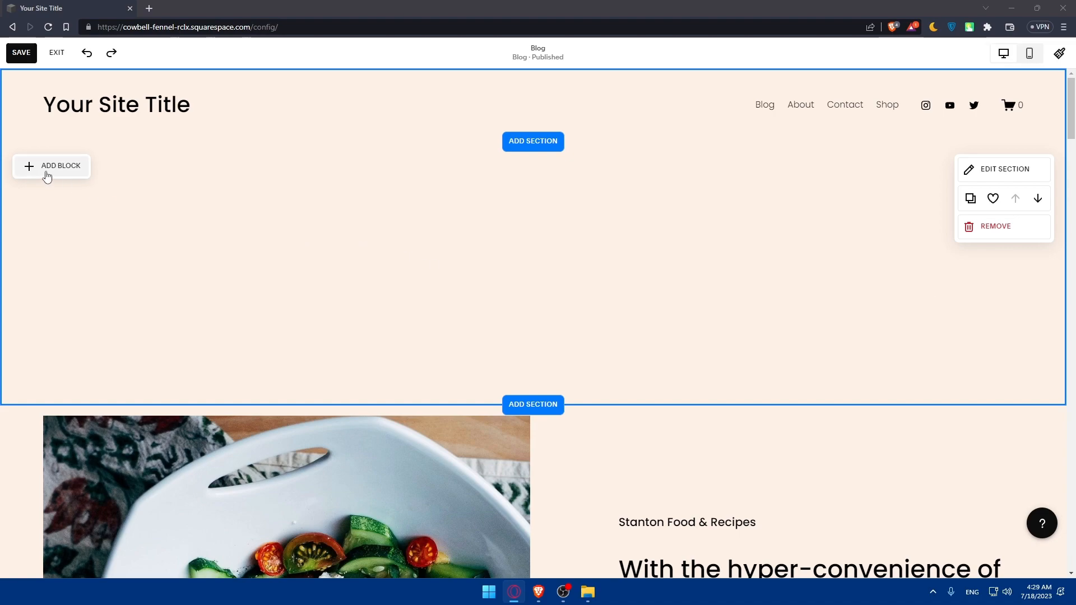
Step: Remove the empty section under the header
{"action": "left_click", "coordinate": [393, 244]}
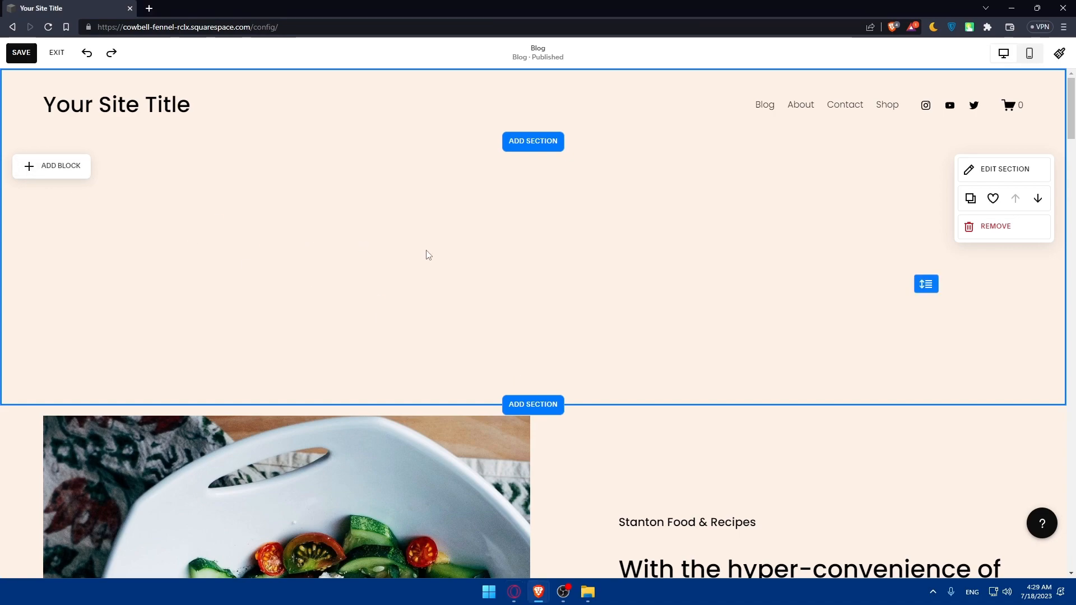
{"action": "left_click", "coordinate": [1004, 227]}
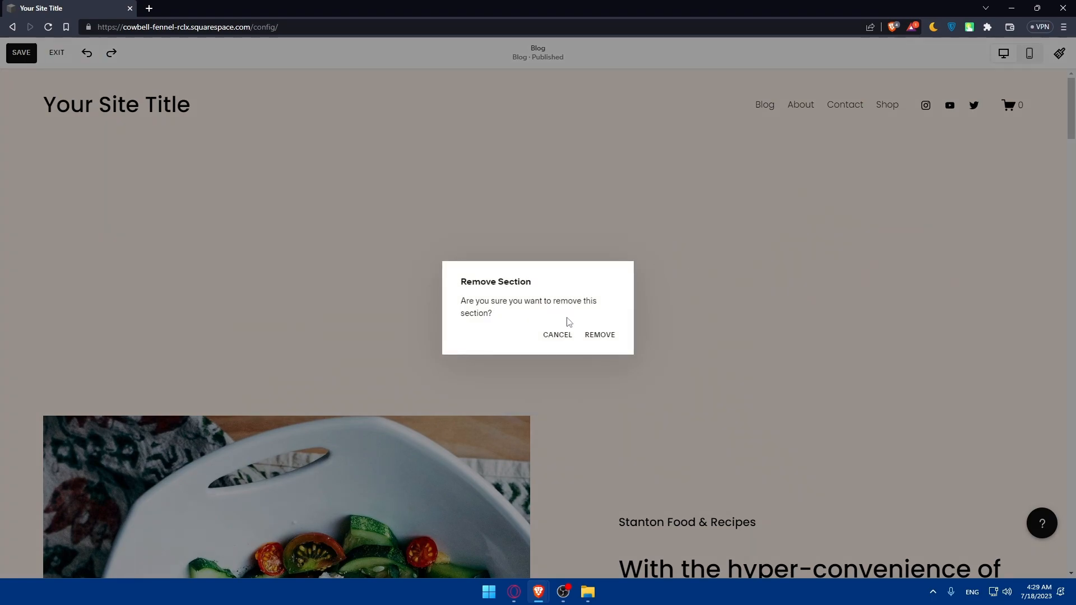
{"action": "left_click", "coordinate": [603, 337]}
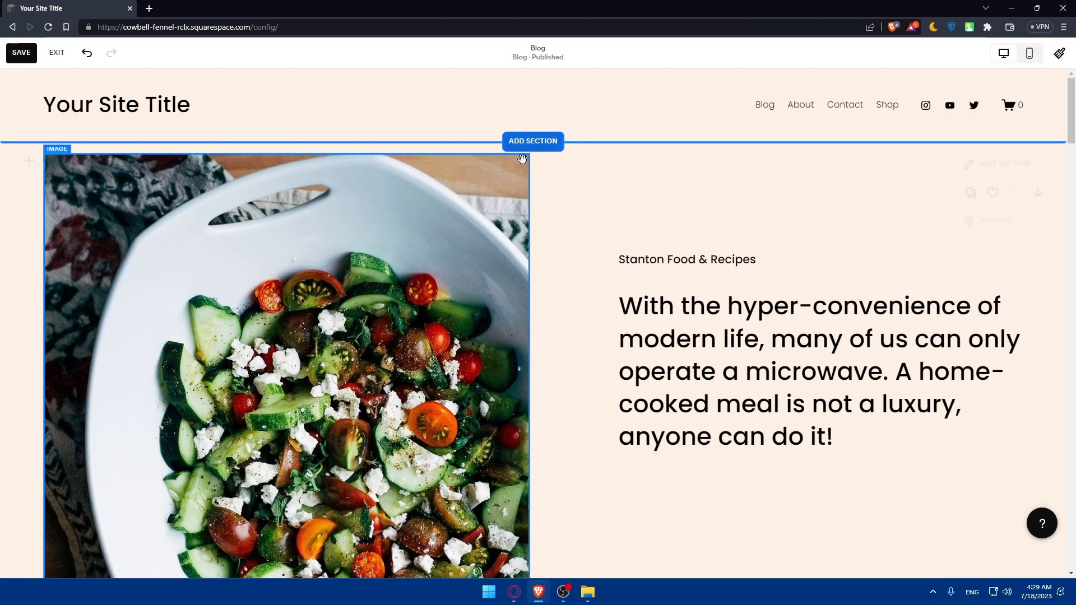
Step: Try adding the People section with three rectangular portraits in a row under the header, and undo it
{"action": "left_click", "coordinate": [533, 142]}
{"action": "left_click", "coordinate": [158, 276]}
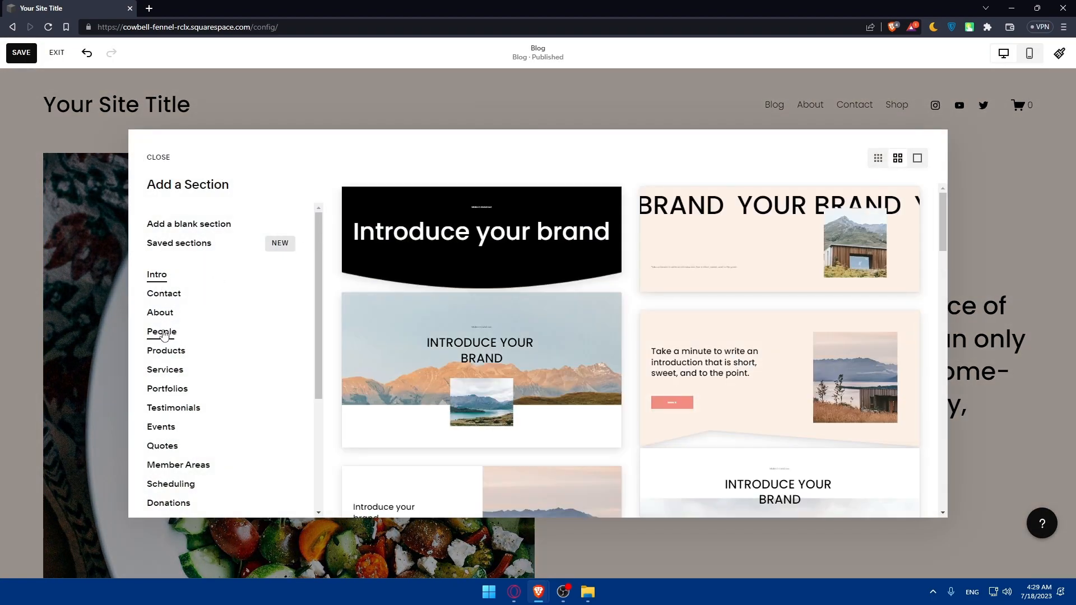
{"action": "left_click", "coordinate": [158, 335]}
{"action": "mouse_move", "coordinate": [896, 212]}
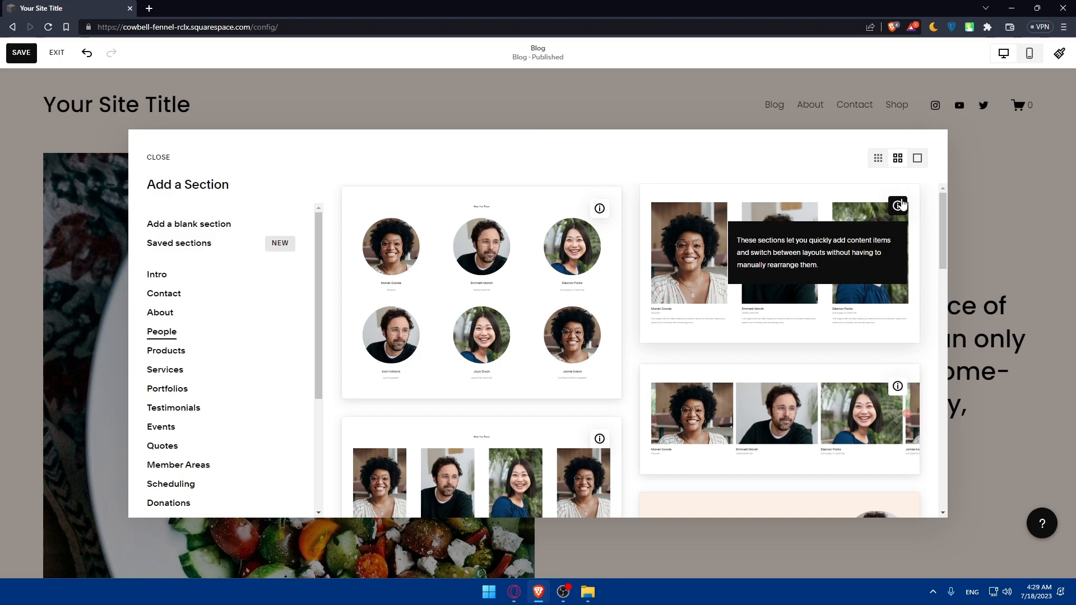
{"action": "left_click", "coordinate": [801, 240]}
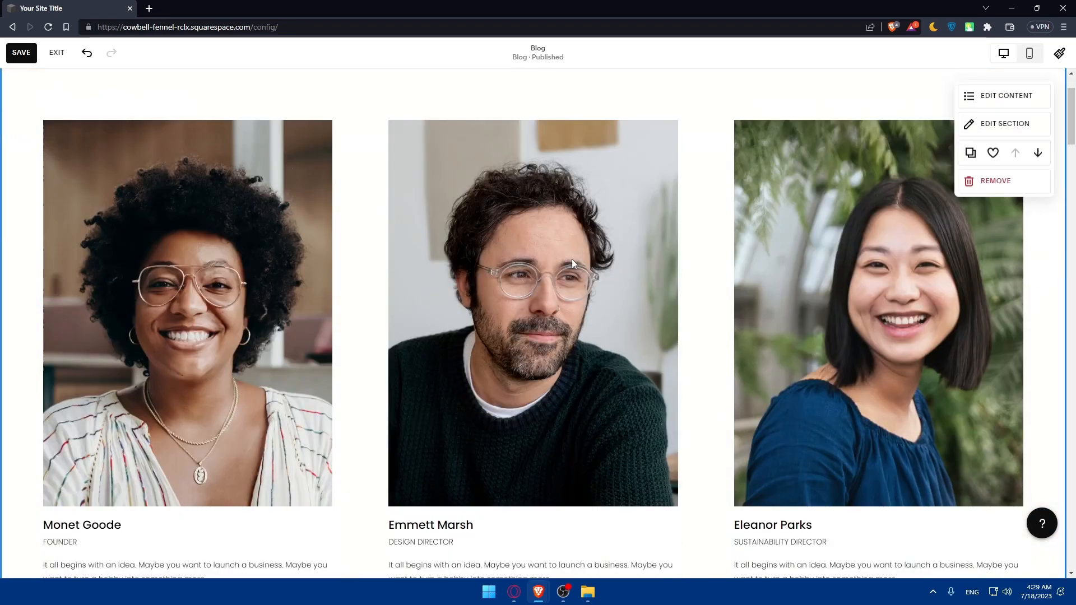
{"action": "key", "text": "ctrl+z"}
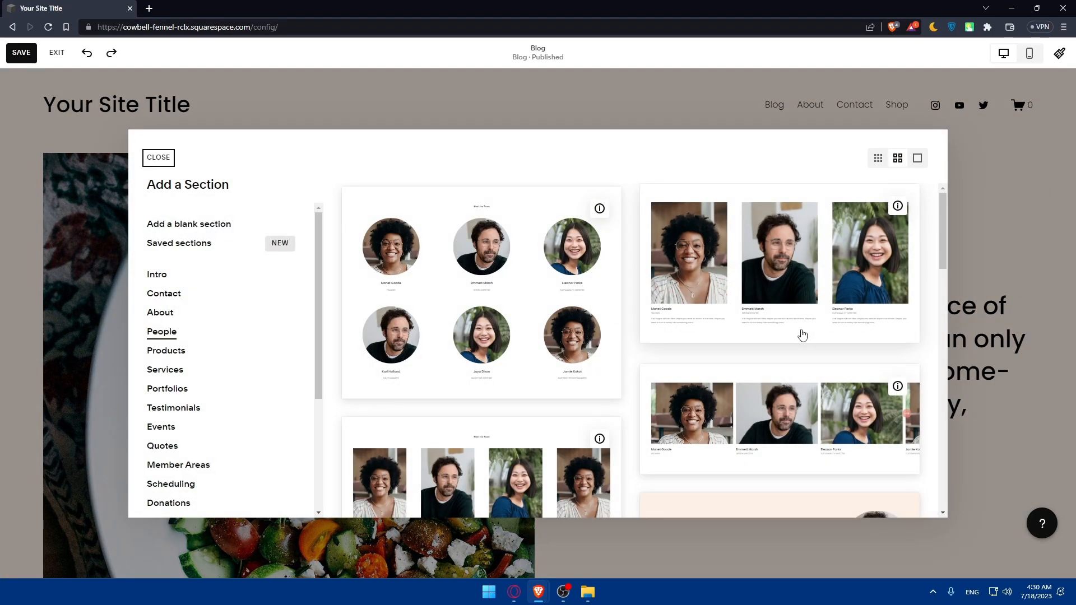
Step: Add the People carousel section with scroll arrows under the header and browse its slides forward and back
{"action": "mouse_move", "coordinate": [897, 385]}
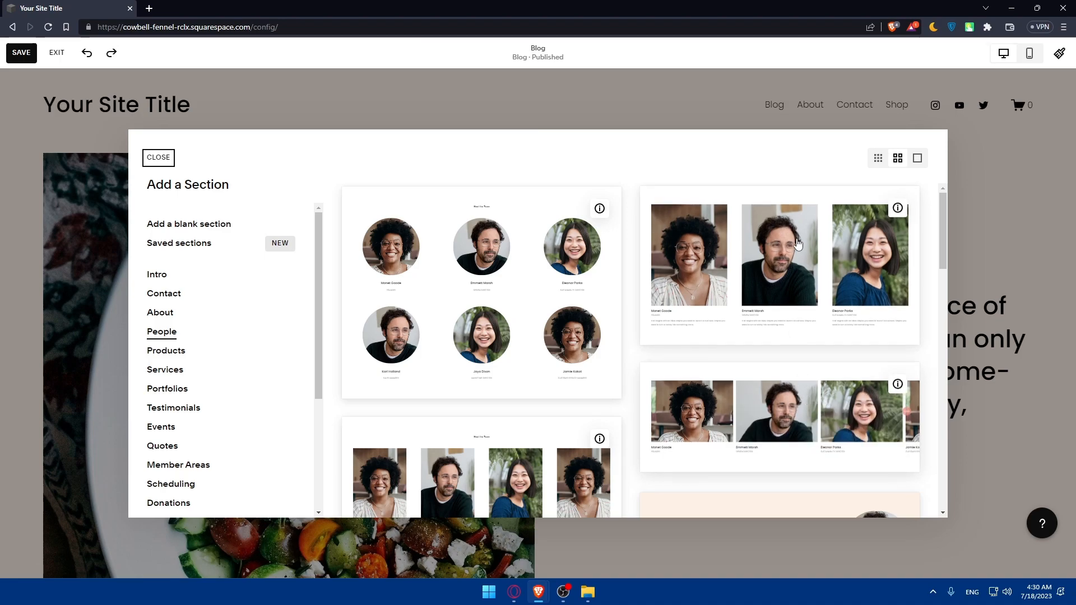
{"action": "left_click", "coordinate": [770, 393]}
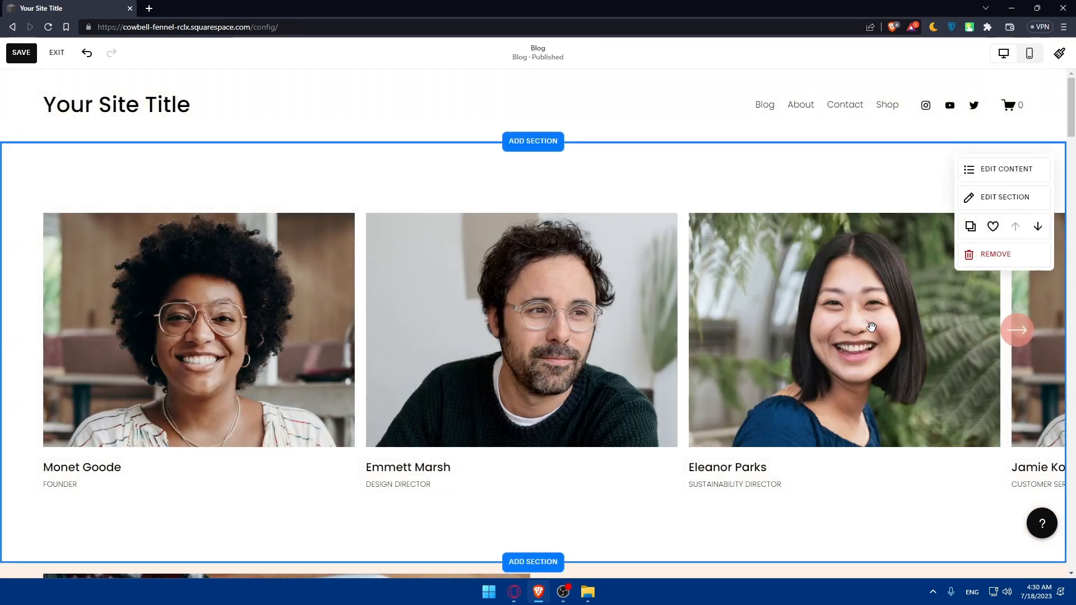
{"action": "left_click", "coordinate": [1017, 331]}
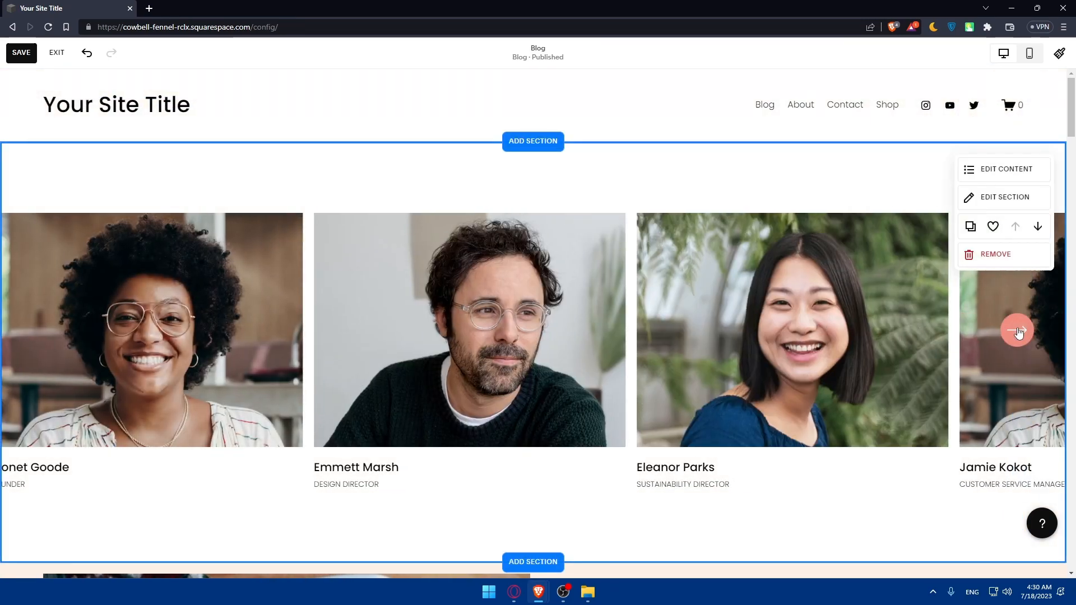
{"action": "left_click", "coordinate": [1016, 327]}
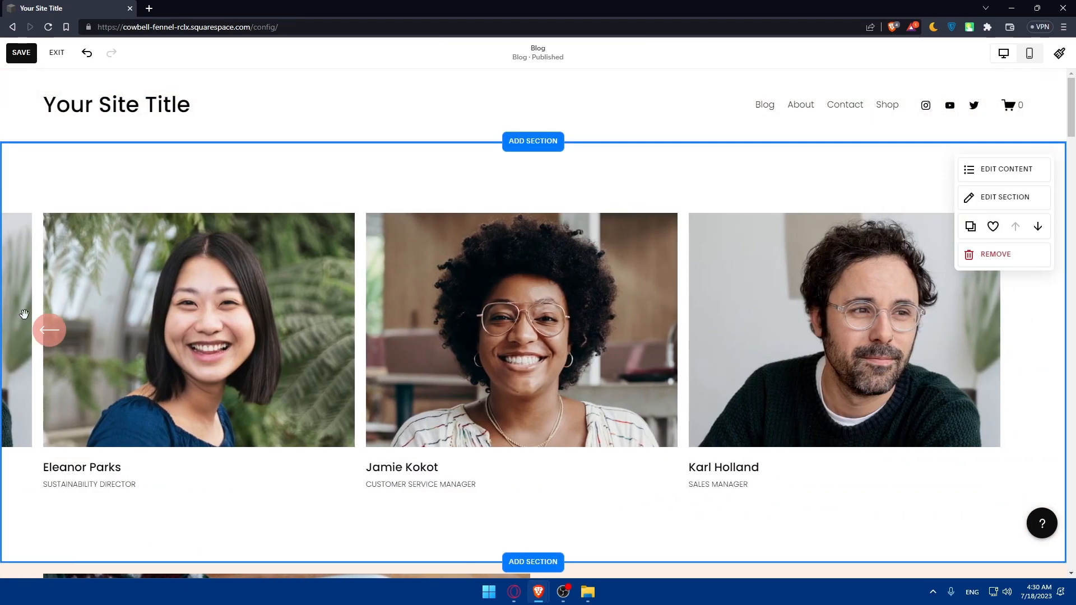
{"action": "left_click", "coordinate": [49, 329]}
{"action": "left_click", "coordinate": [47, 329]}
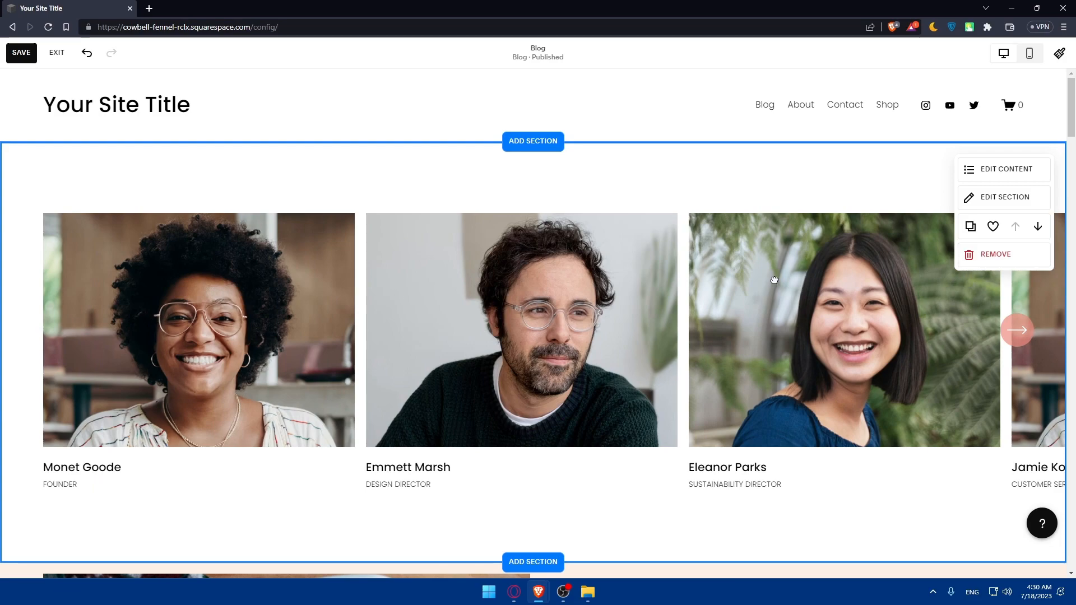
Step: Open the carousel section's content settings and try turning the section title and section button on and off
{"action": "left_click", "coordinate": [1003, 169]}
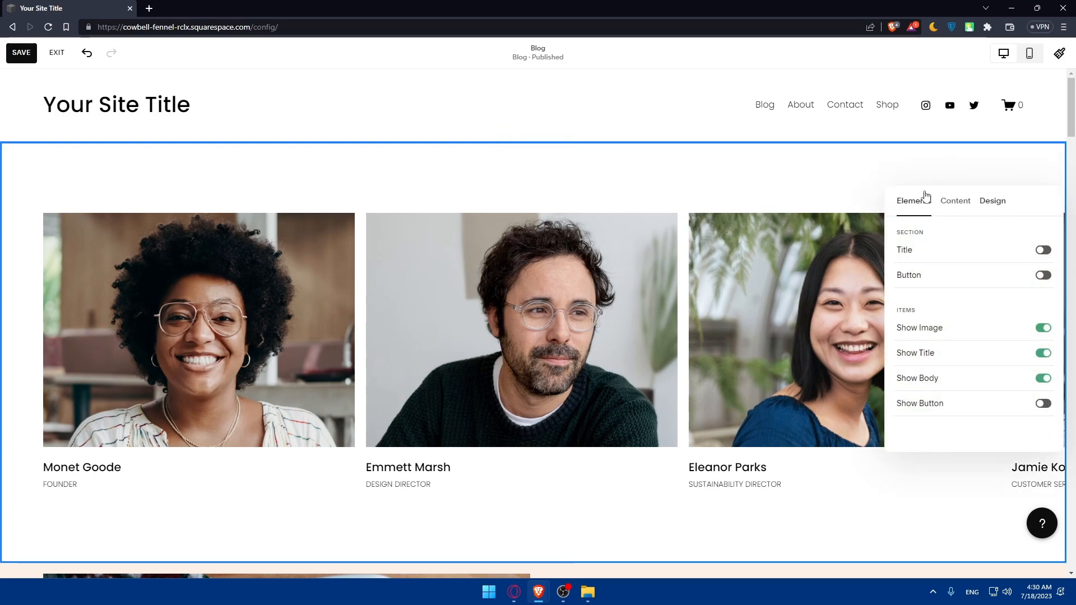
{"action": "left_click", "coordinate": [965, 169]}
{"action": "left_click", "coordinate": [1000, 170]}
{"action": "left_click", "coordinate": [1044, 252]}
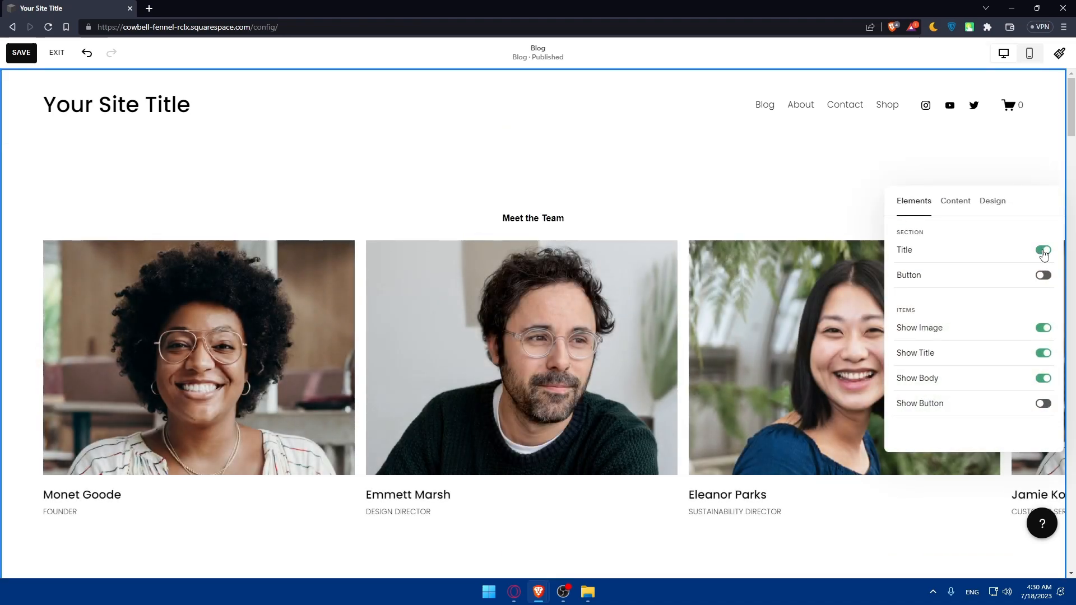
{"action": "left_click", "coordinate": [1044, 251]}
{"action": "left_click", "coordinate": [1041, 277]}
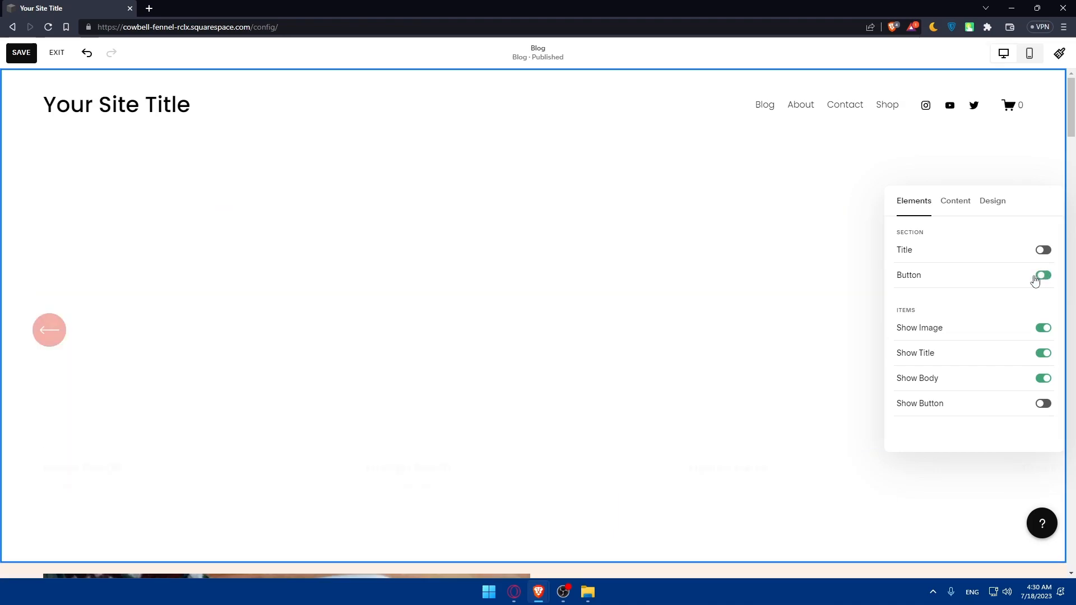
{"action": "left_click", "coordinate": [1036, 277]}
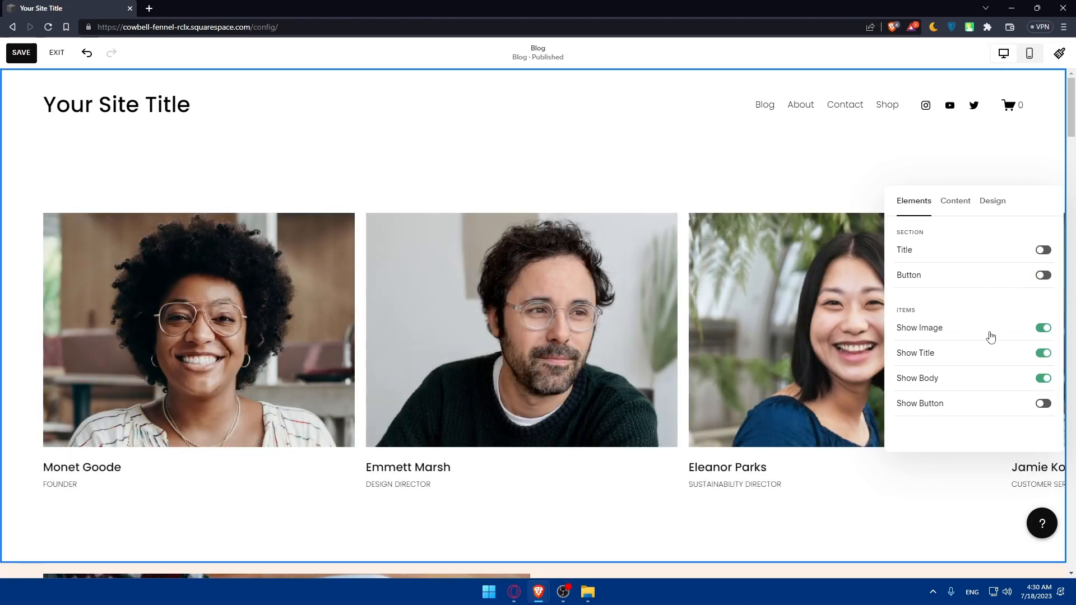
Step: Try hiding and restoring the items' image, title and body, and turn on the button for the carousel items
{"action": "left_click", "coordinate": [1043, 330]}
{"action": "left_click", "coordinate": [1042, 286]}
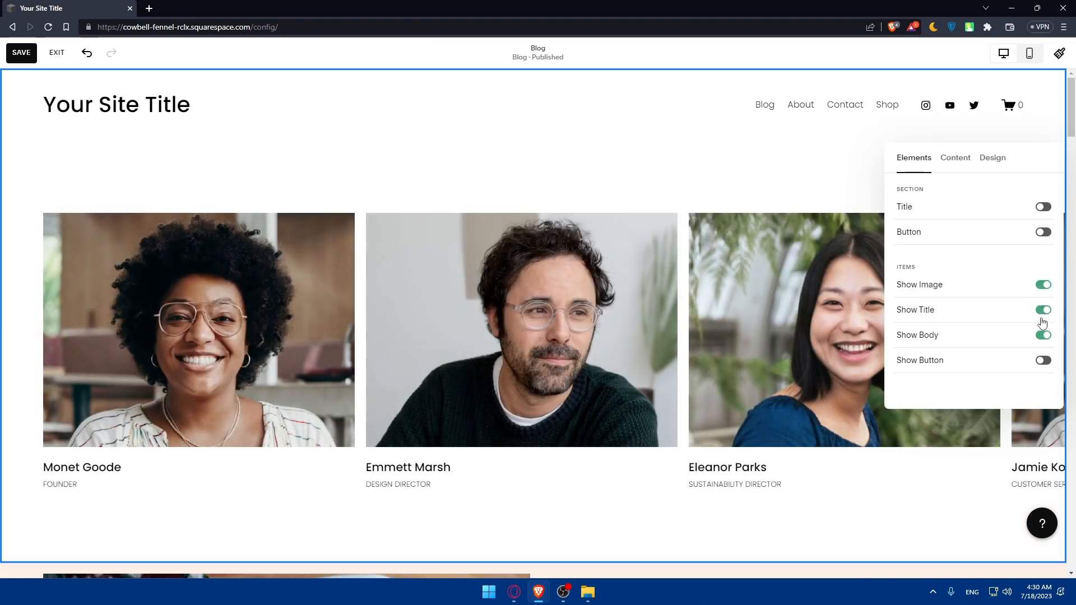
{"action": "left_click", "coordinate": [1043, 312]}
{"action": "left_click", "coordinate": [1044, 309]}
{"action": "left_click", "coordinate": [1045, 338]}
{"action": "left_click", "coordinate": [1042, 337]}
{"action": "left_click", "coordinate": [1043, 362]}
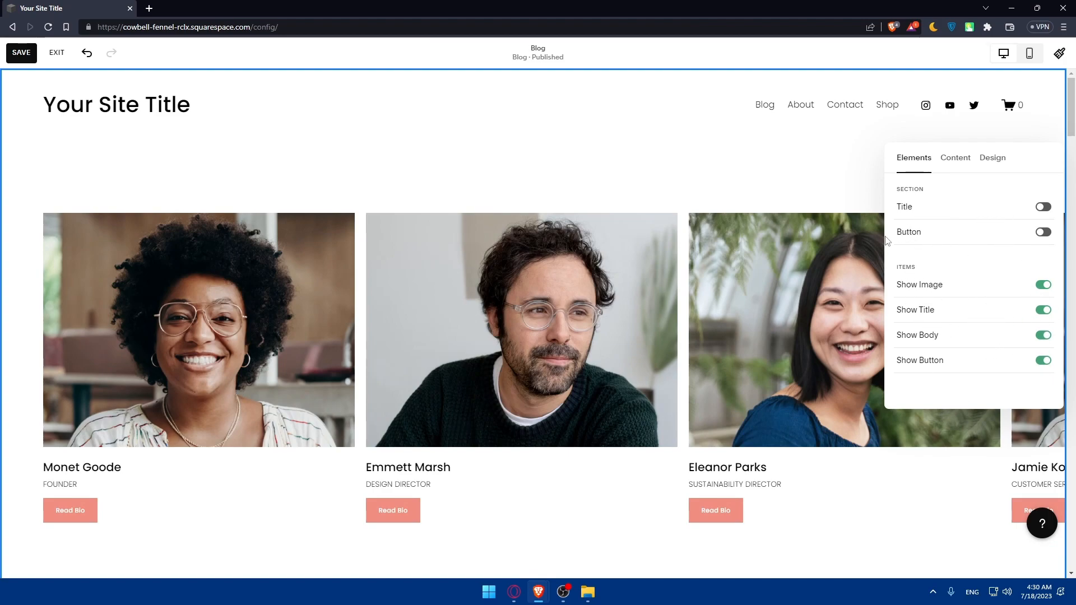
Step: Delete the existing portrait image from the first item of the carousel
{"action": "left_click", "coordinate": [951, 165]}
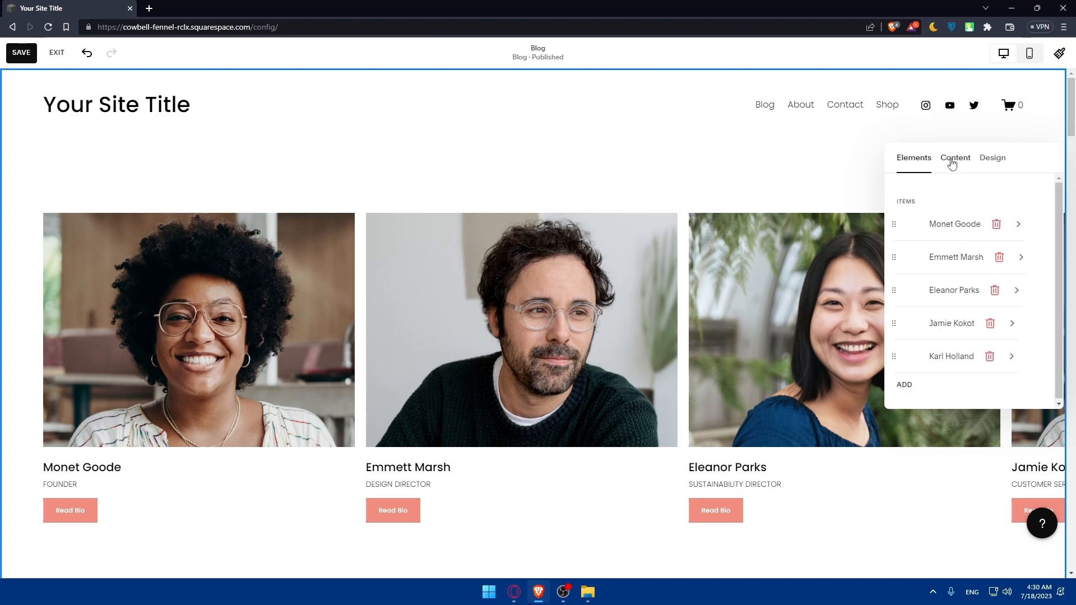
{"action": "left_click", "coordinate": [915, 225]}
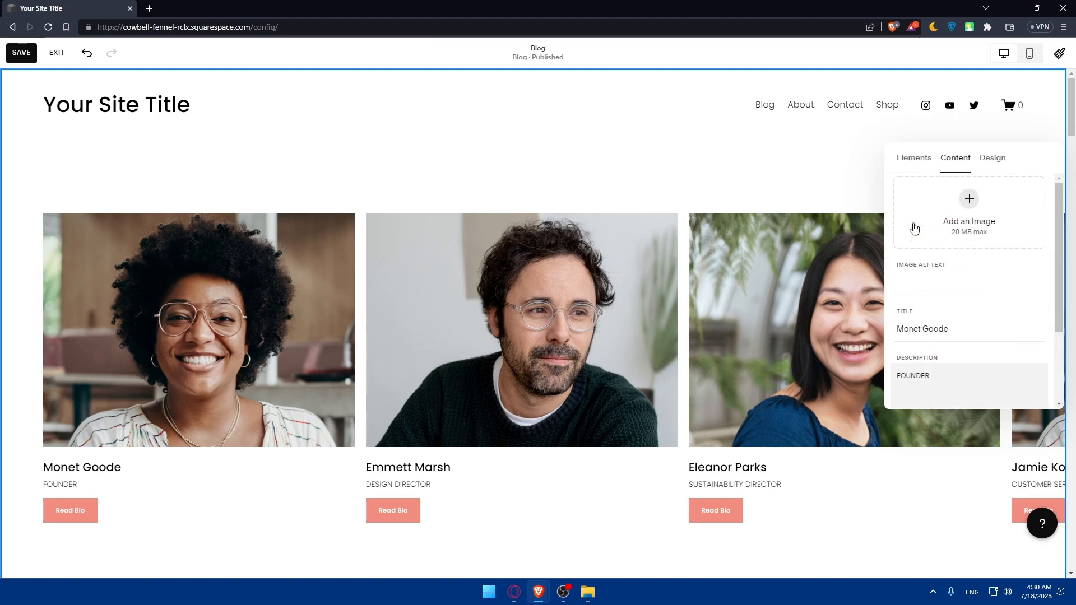
{"action": "left_click", "coordinate": [908, 163]}
{"action": "left_click", "coordinate": [940, 223]}
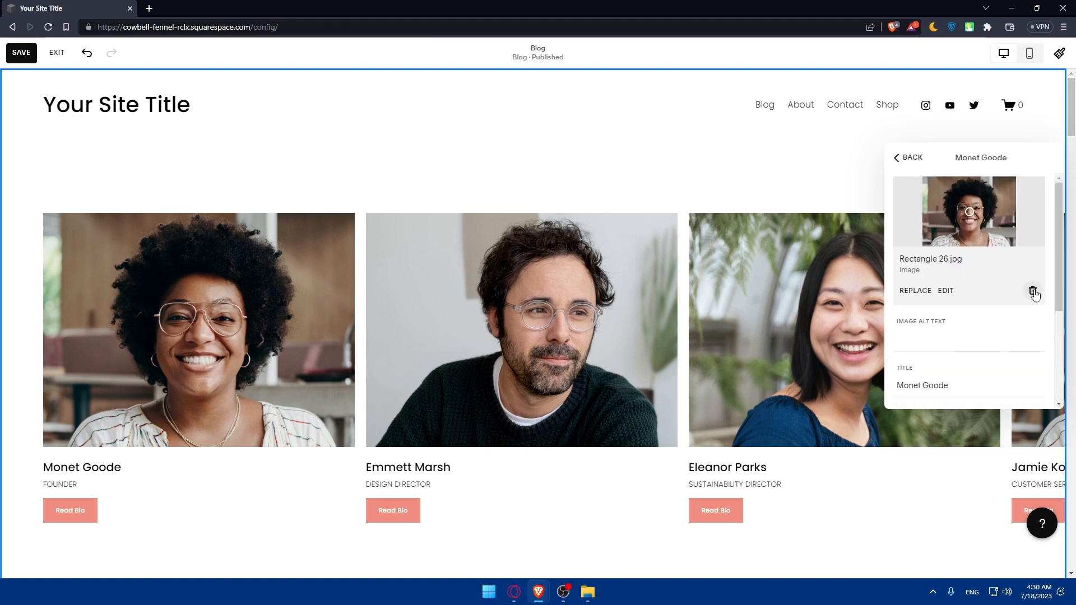
{"action": "left_click", "coordinate": [1033, 291]}
Step: Upload amazon.png from the LOGOS folder as the first carousel item's image and return to the item list
{"action": "left_click", "coordinate": [969, 199]}
{"action": "left_click", "coordinate": [943, 228]}
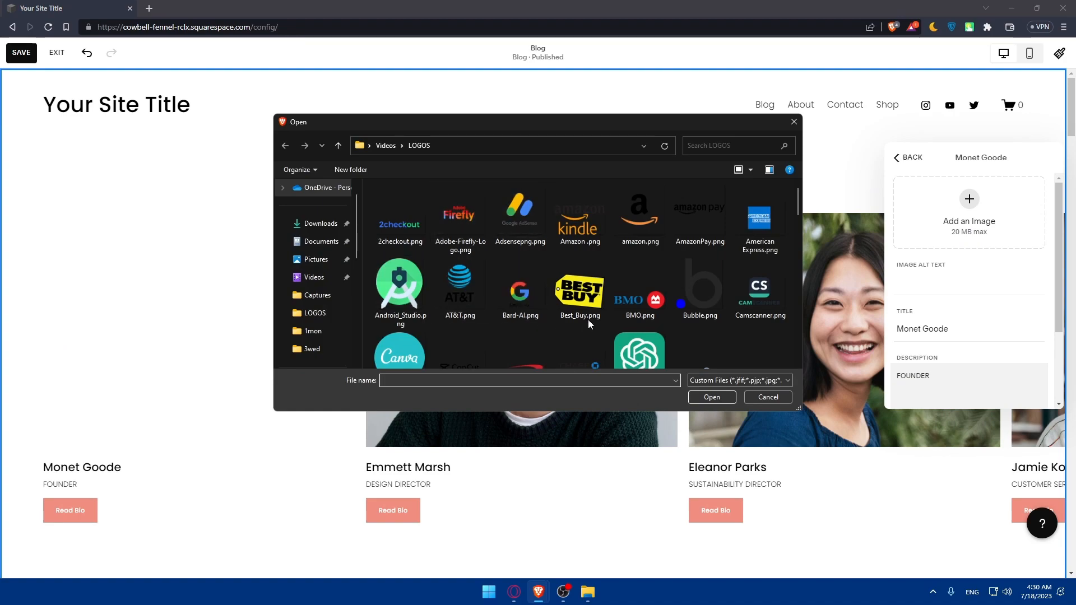
{"action": "left_click", "coordinate": [639, 212]}
{"action": "left_click", "coordinate": [708, 398]}
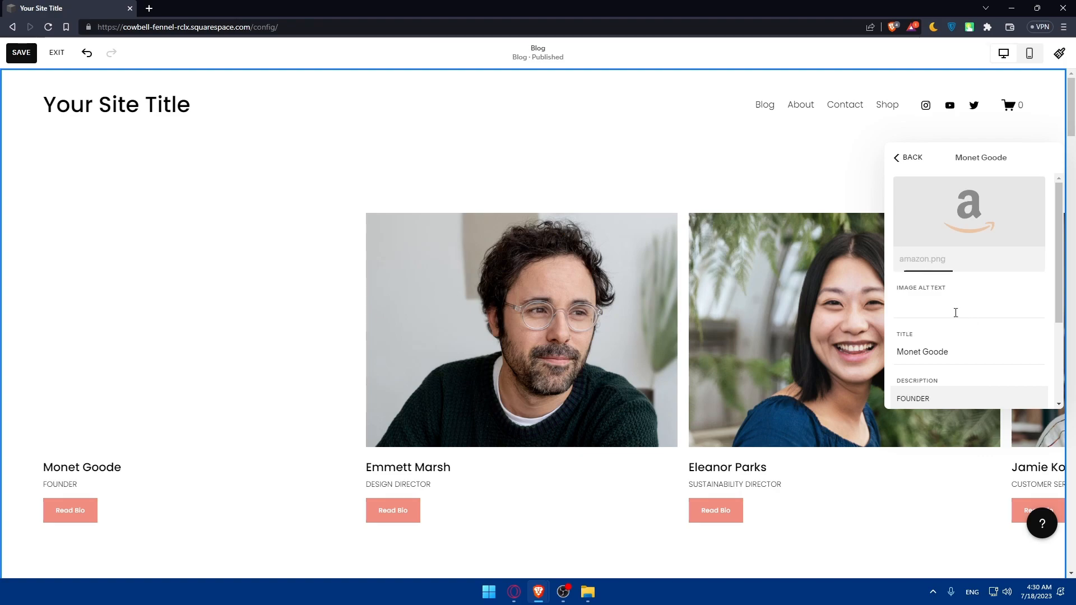
{"action": "left_click", "coordinate": [903, 162]}
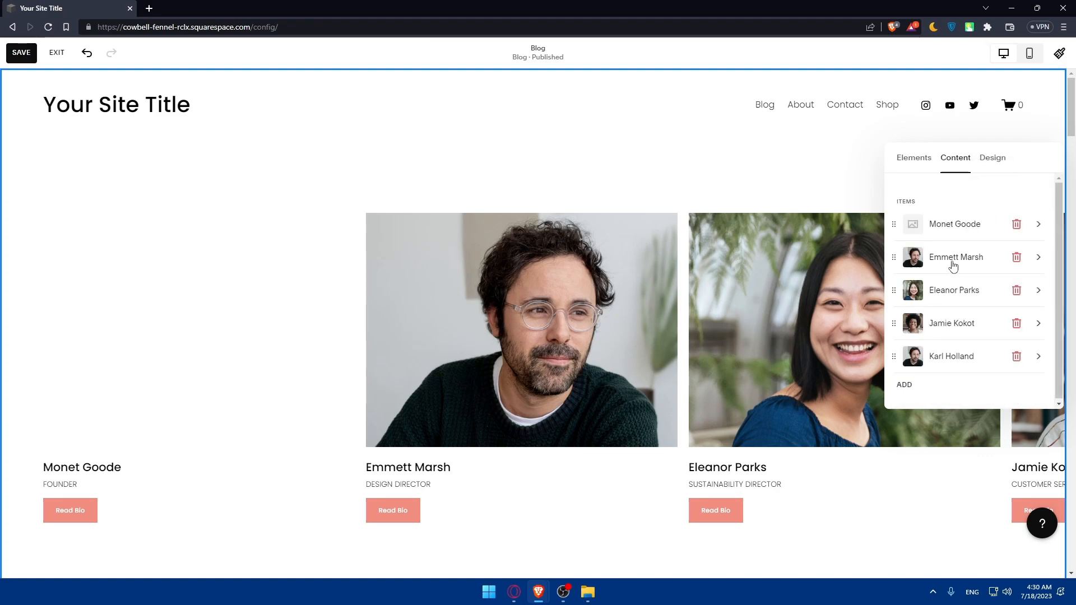
Step: Replace the second carousel item's image with the uploaded file Best_Buy.png, and delete the fifth item
{"action": "left_click", "coordinate": [915, 258]}
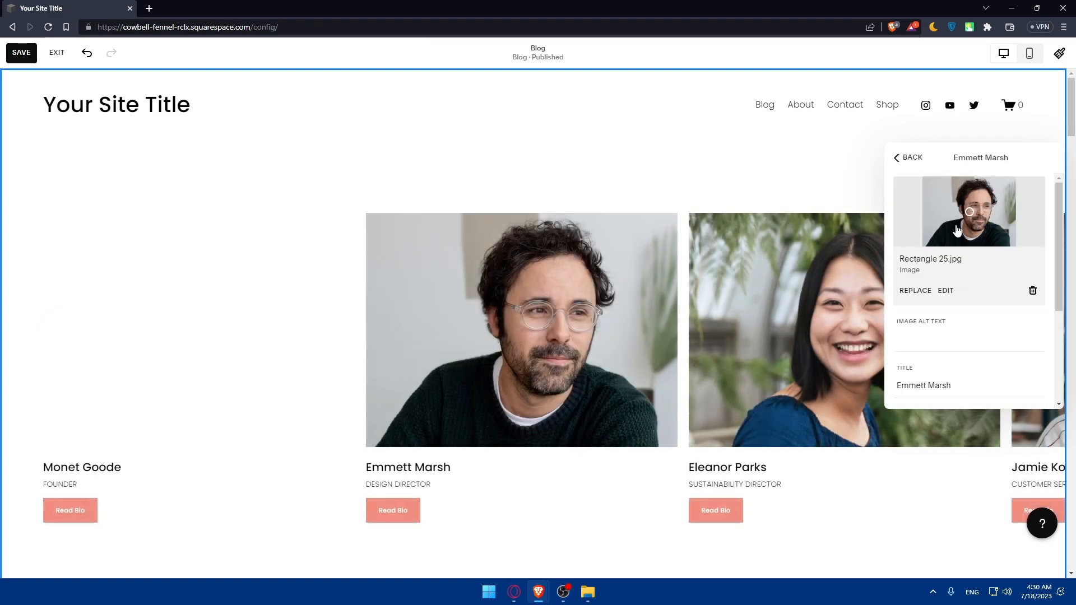
{"action": "left_click", "coordinate": [914, 291]}
{"action": "left_click", "coordinate": [944, 319]}
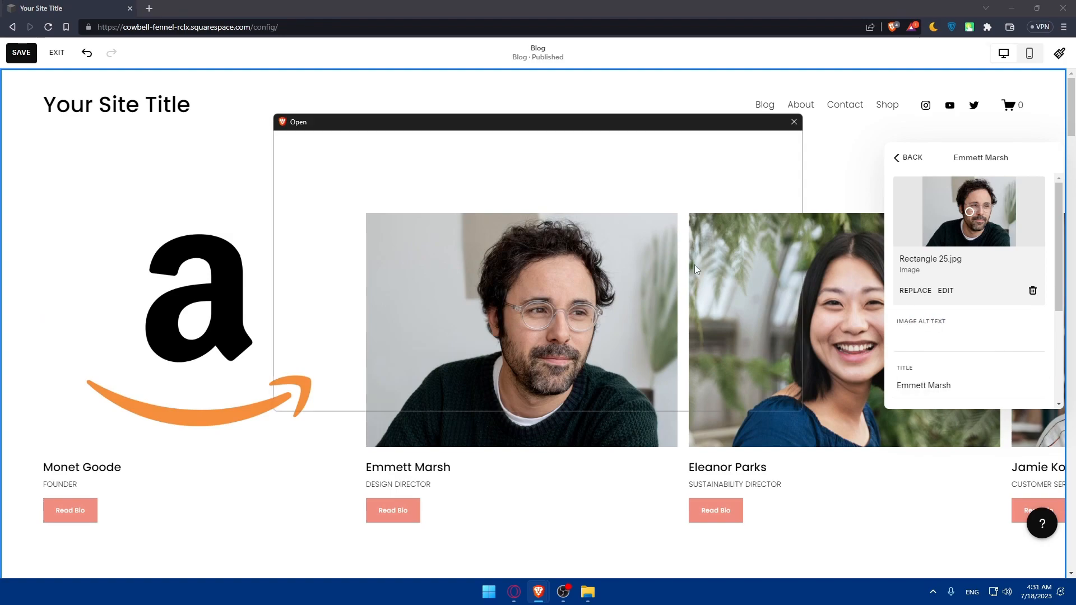
{"action": "scroll", "coordinate": [580, 289], "scroll_direction": "down", "scroll_amount": 1}
{"action": "double_click", "coordinate": [581, 254]}
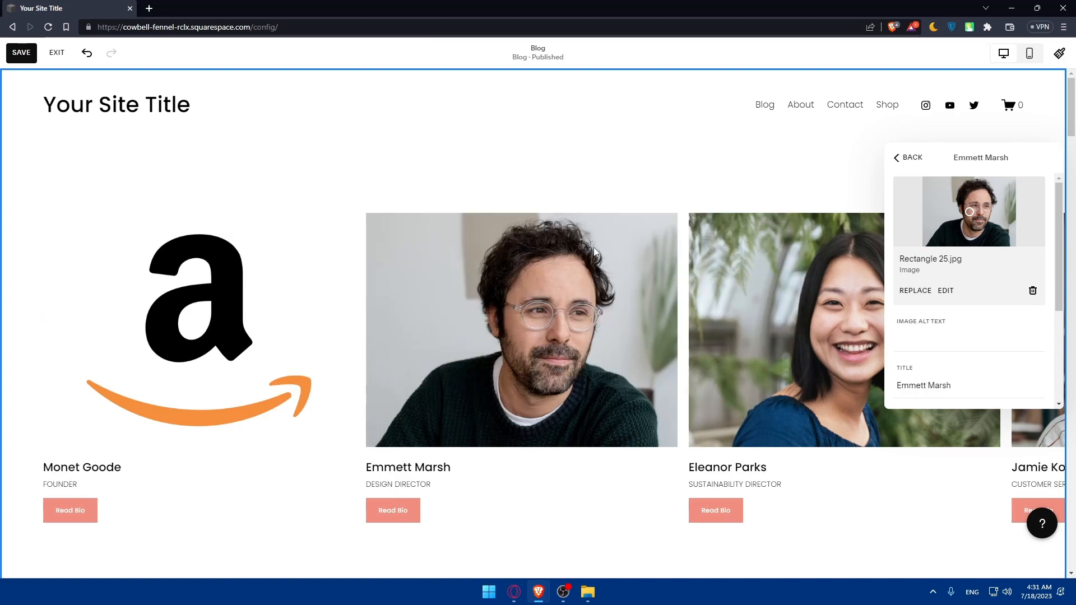
{"action": "left_click", "coordinate": [900, 166]}
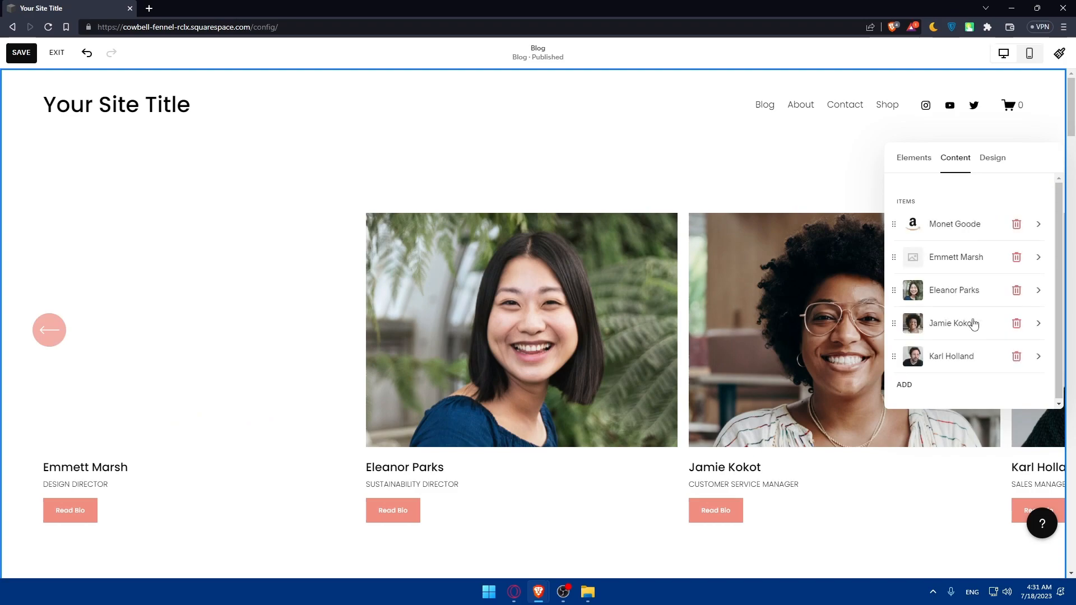
{"action": "left_click", "coordinate": [1015, 357]}
Step: Replace the third carousel item's image with the uploaded file chatgpt-logo-png.png and return to the item list
{"action": "left_click", "coordinate": [931, 291]}
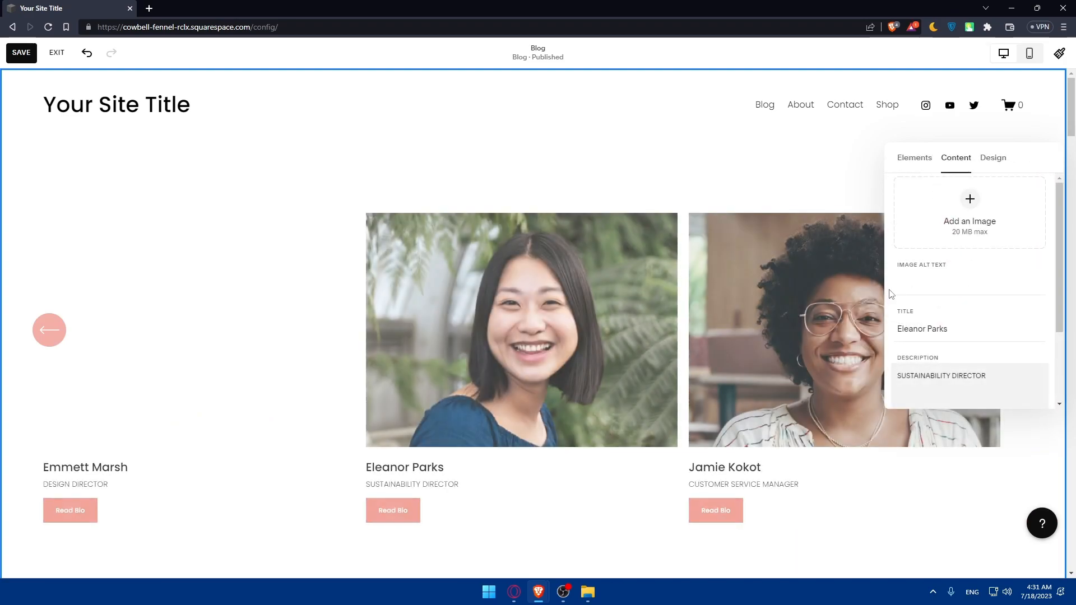
{"action": "left_click", "coordinate": [922, 292]}
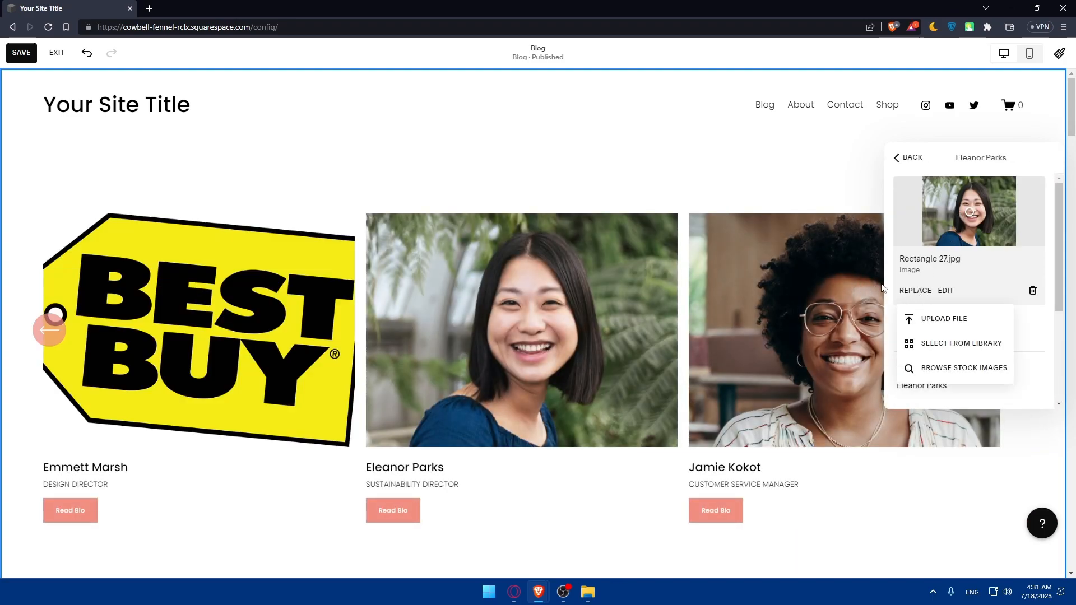
{"action": "left_click", "coordinate": [924, 317]}
{"action": "scroll", "coordinate": [692, 264], "scroll_direction": "down", "scroll_amount": 2}
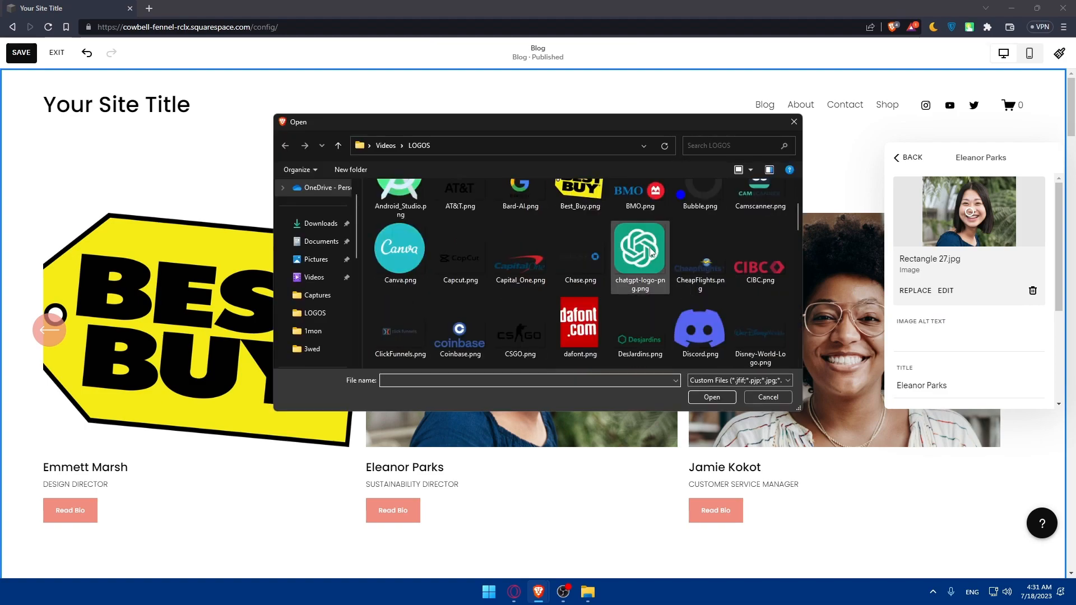
{"action": "double_click", "coordinate": [641, 247]}
{"action": "left_click", "coordinate": [898, 160]}
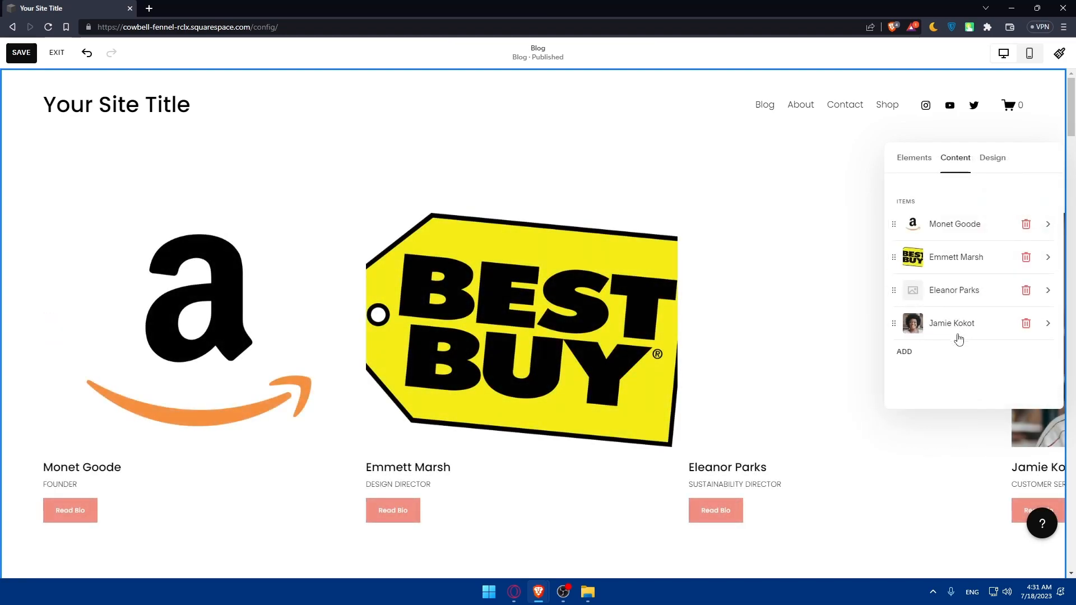
Step: Replace the fourth carousel item's image with the uploaded file Discord.png and return to the item list
{"action": "left_click", "coordinate": [953, 324]}
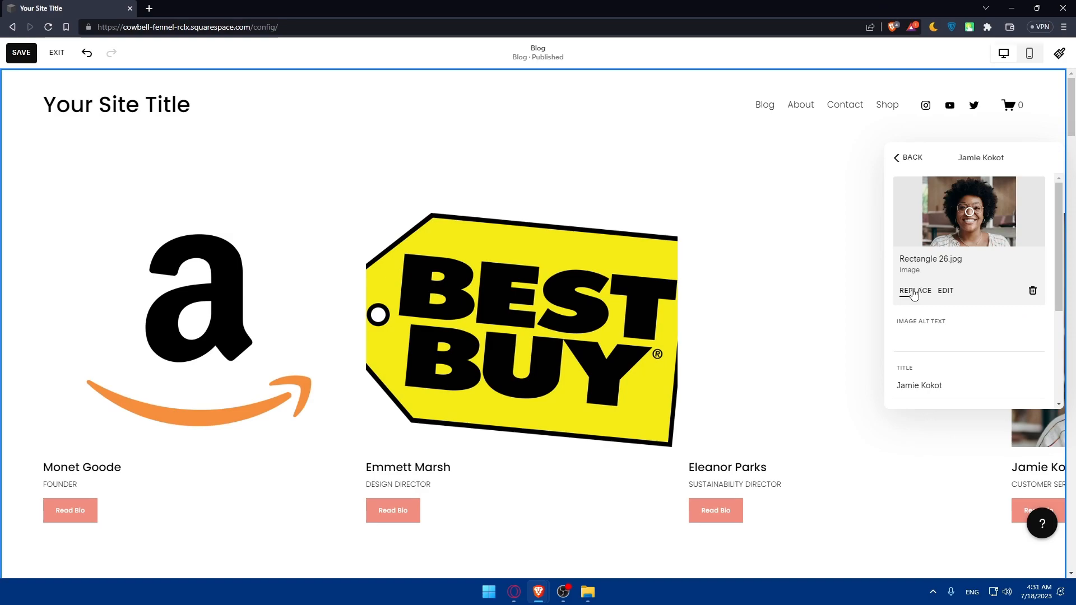
{"action": "left_click", "coordinate": [915, 290]}
{"action": "left_click", "coordinate": [944, 318]}
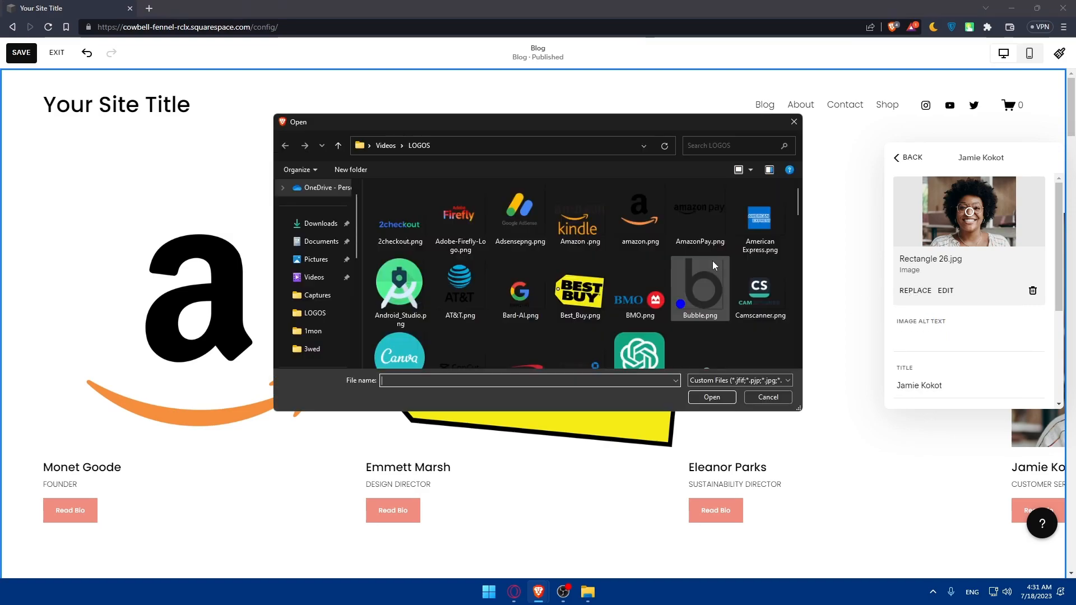
{"action": "scroll", "coordinate": [673, 261], "scroll_direction": "down", "scroll_amount": 4}
{"action": "double_click", "coordinate": [709, 200]}
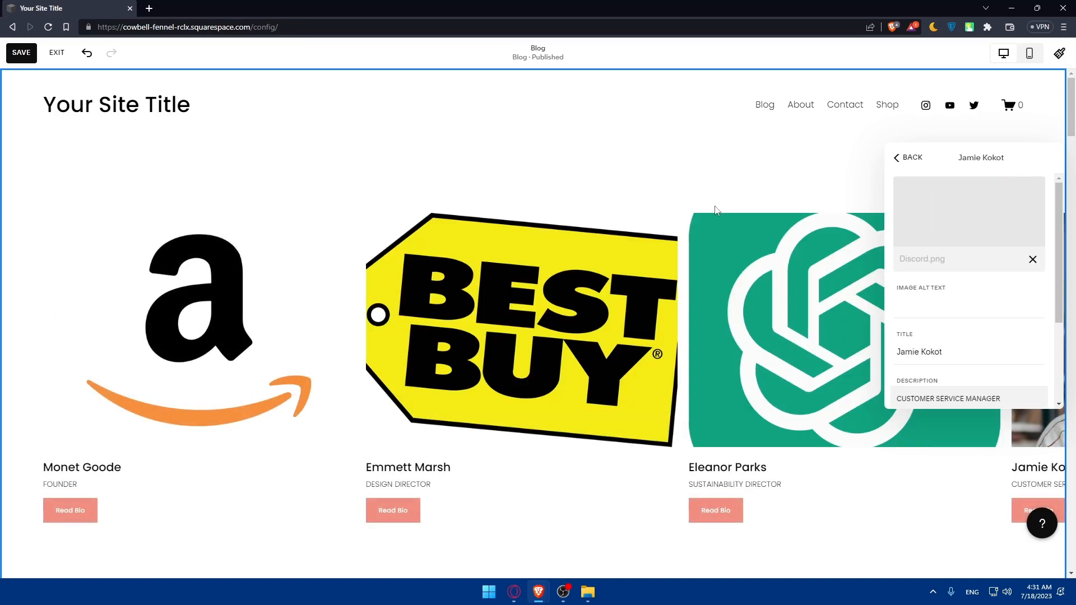
{"action": "left_click", "coordinate": [901, 158]}
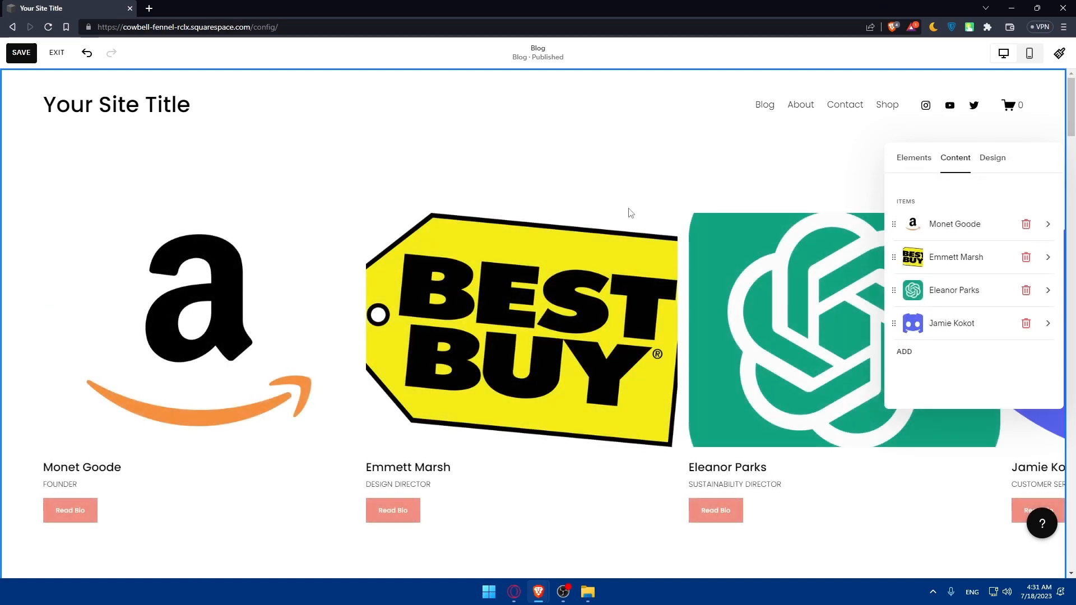
Step: Close the carousel's content settings and advance the carousel to check how it scrolls
{"action": "left_click", "coordinate": [562, 141]}
{"action": "left_click", "coordinate": [613, 170]}
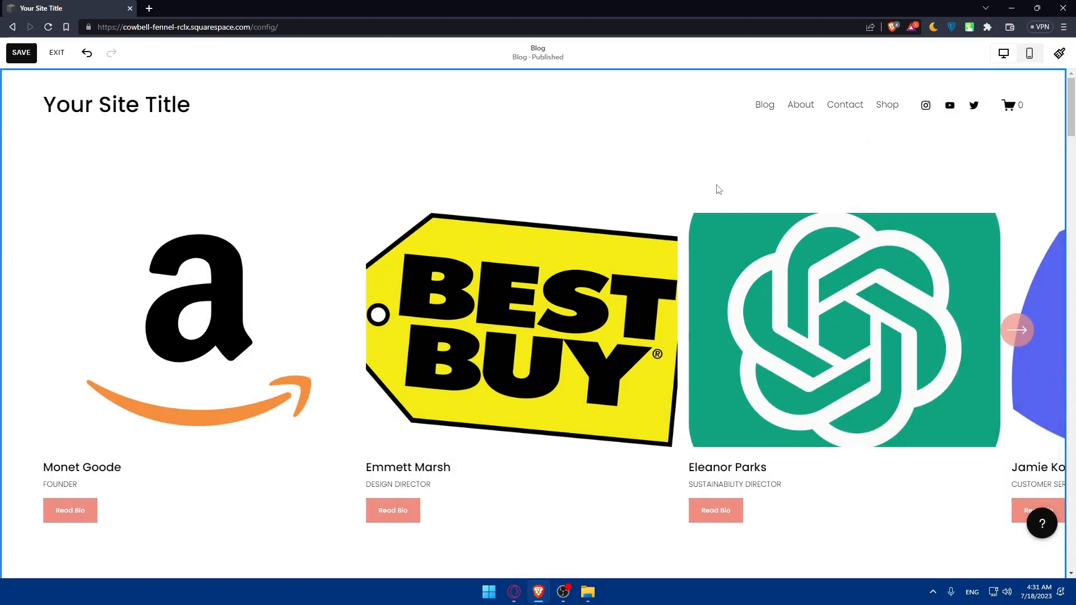
{"action": "mouse_move", "coordinate": [1025, 339]}
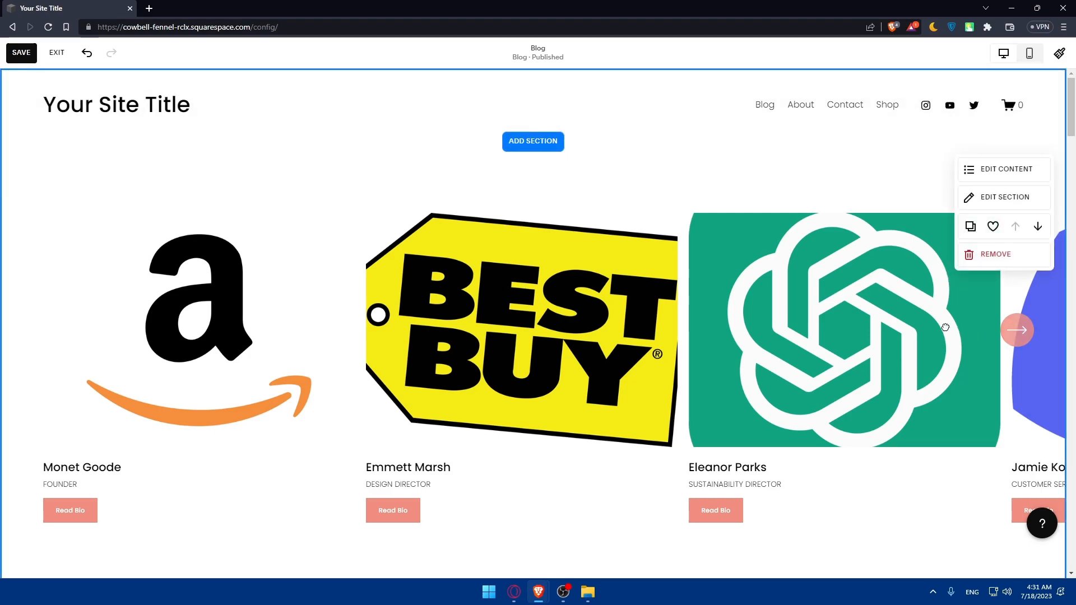
{"action": "left_click", "coordinate": [1018, 332]}
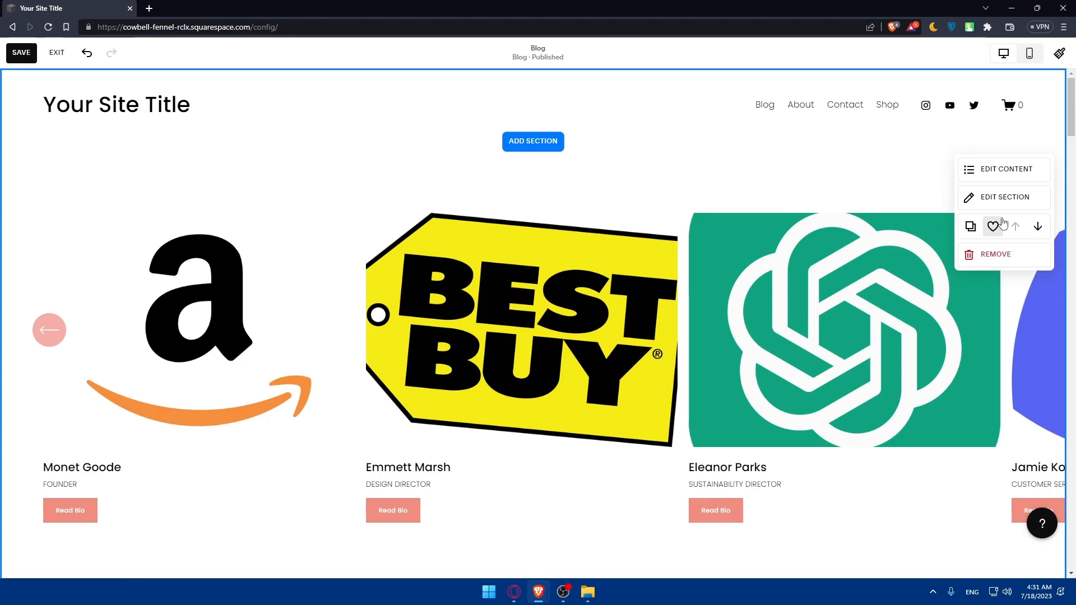
Step: Review the section's format, background and color options, and open the design settings of its content
{"action": "left_click", "coordinate": [1007, 199]}
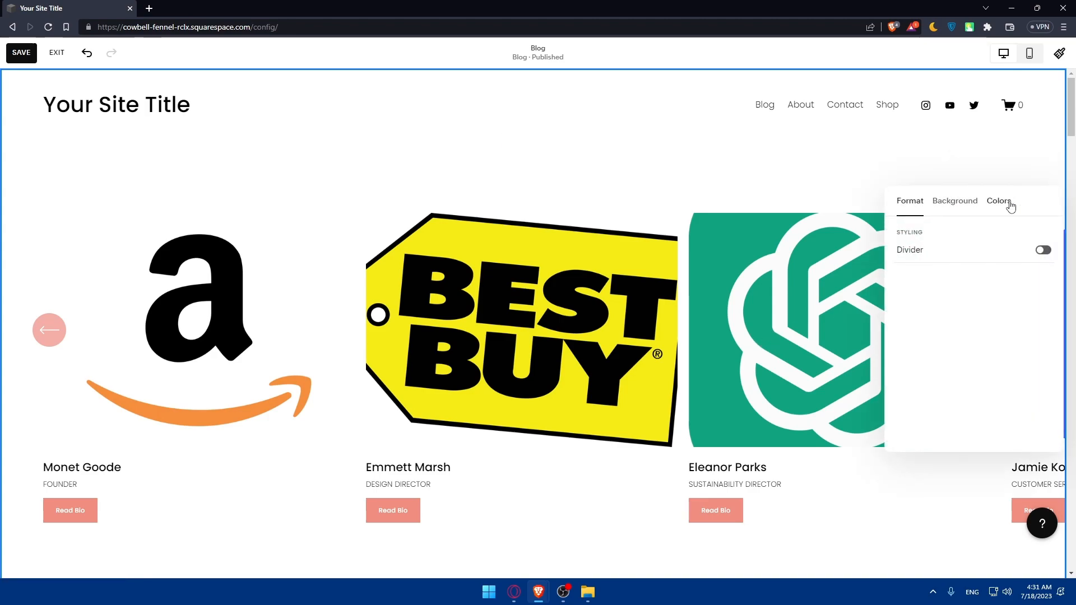
{"action": "left_click", "coordinate": [957, 212]}
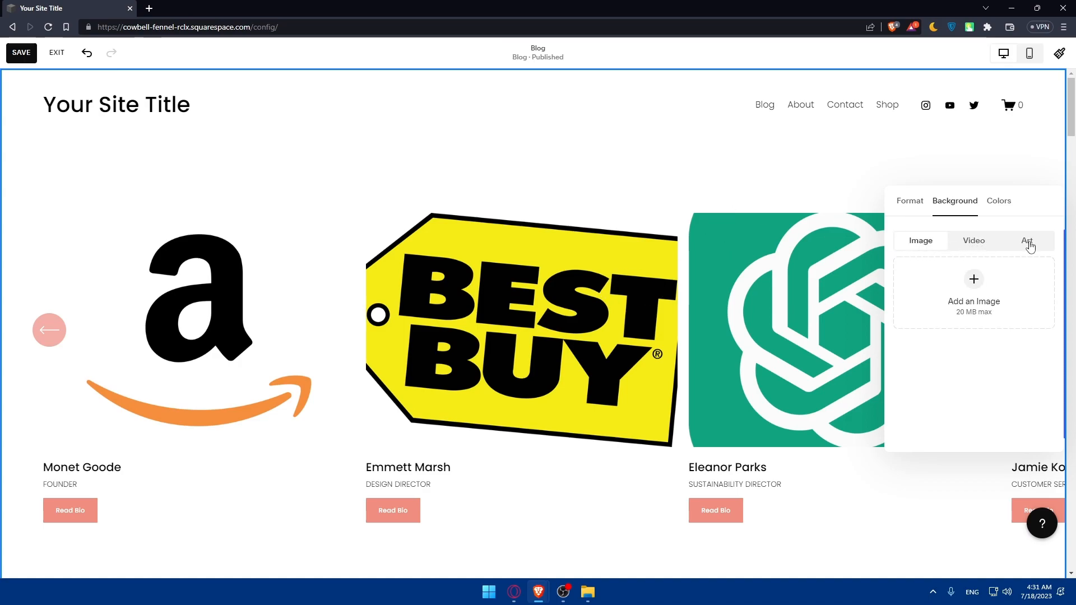
{"action": "left_click", "coordinate": [1003, 206]}
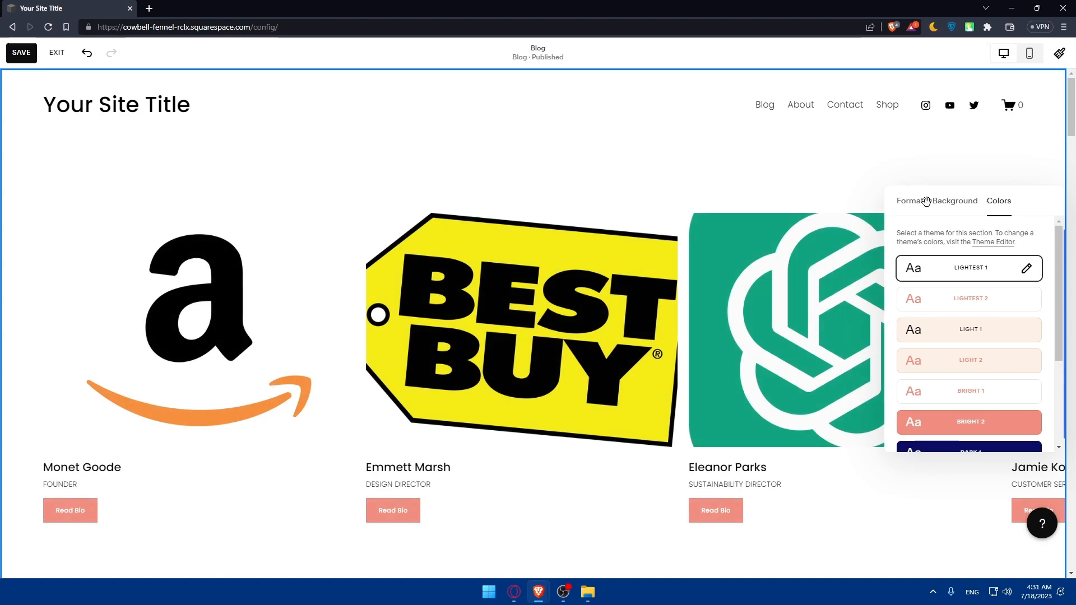
{"action": "left_click", "coordinate": [896, 173]}
{"action": "left_click", "coordinate": [998, 171]}
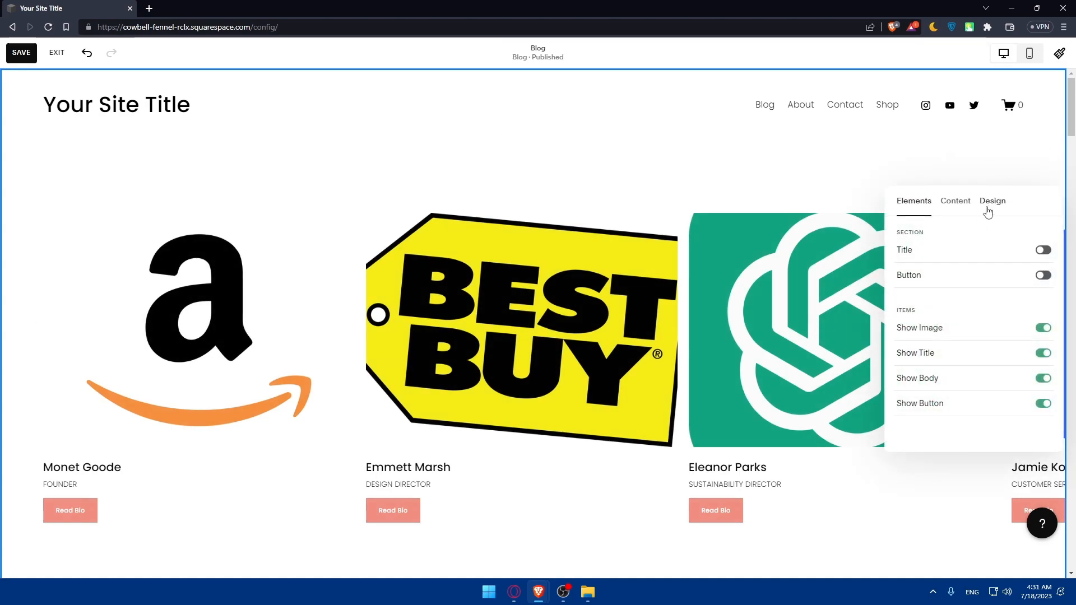
{"action": "left_click", "coordinate": [994, 207]}
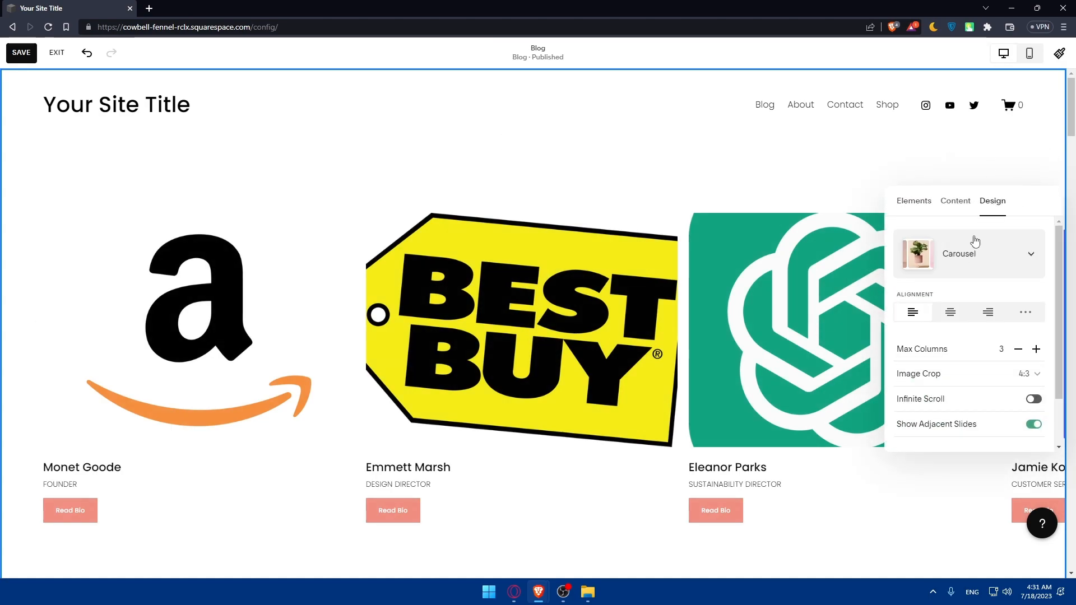
Step: Try other layouts for the section and restore the Carousel layout
{"action": "left_click", "coordinate": [1028, 255]}
{"action": "left_click", "coordinate": [946, 153]}
{"action": "left_click", "coordinate": [1003, 251]}
{"action": "left_click", "coordinate": [975, 288]}
{"action": "left_click", "coordinate": [990, 267]}
{"action": "left_click", "coordinate": [985, 296]}
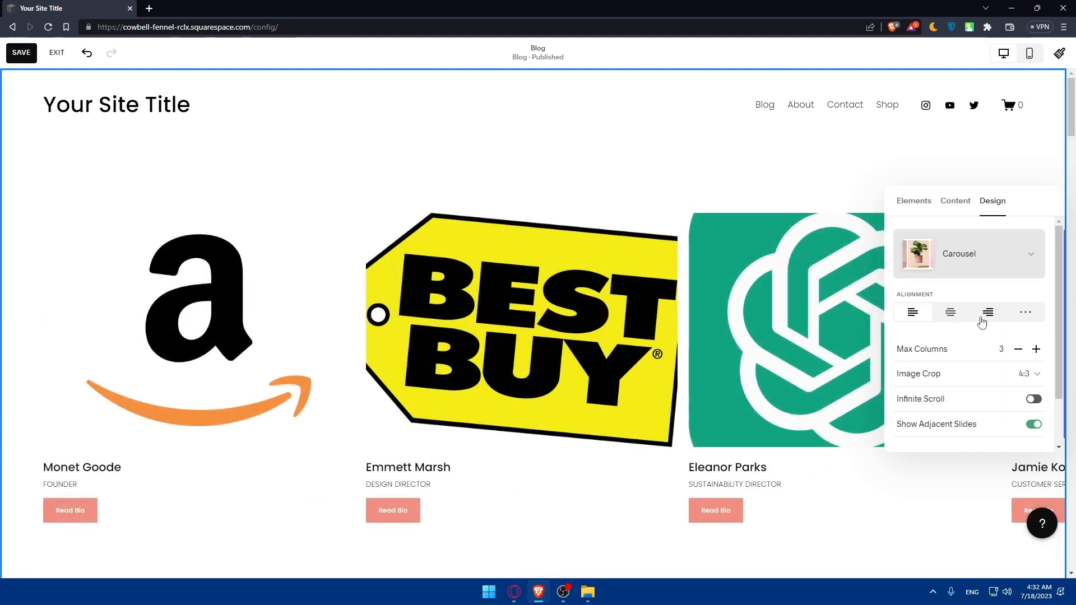
Step: Try the different alignments for the carousel items and set them to centered
{"action": "left_click", "coordinate": [954, 312]}
{"action": "left_click", "coordinate": [989, 317]}
{"action": "left_click", "coordinate": [914, 311]}
{"action": "left_click", "coordinate": [951, 313]}
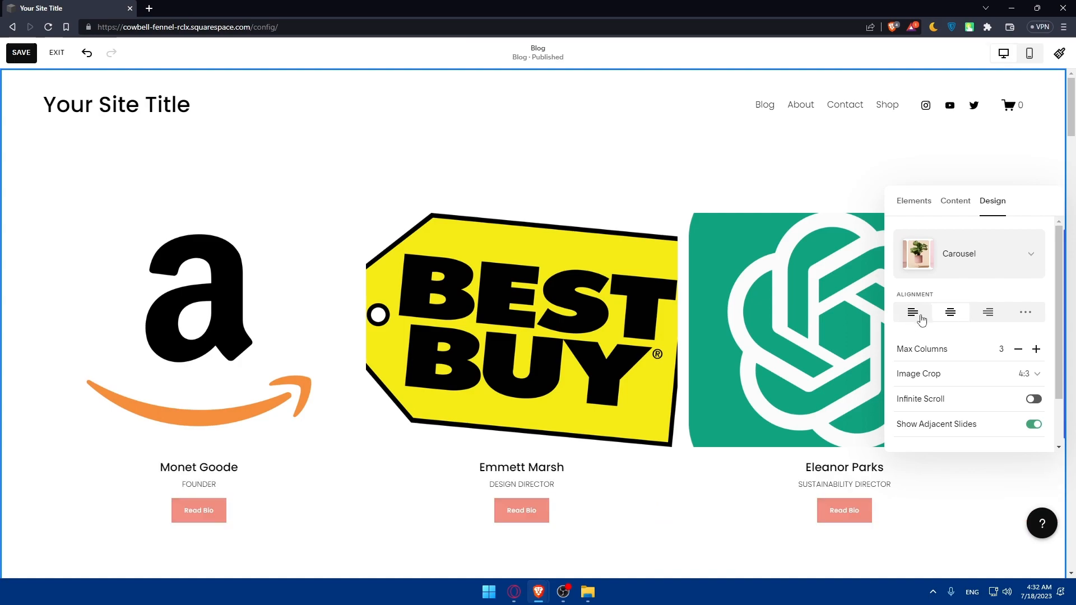
Step: Try 4 and 2 as the carousel's maximum columns and restore it to 3
{"action": "scroll", "coordinate": [974, 365], "scroll_direction": "down", "scroll_amount": 1}
{"action": "left_click", "coordinate": [1036, 290]}
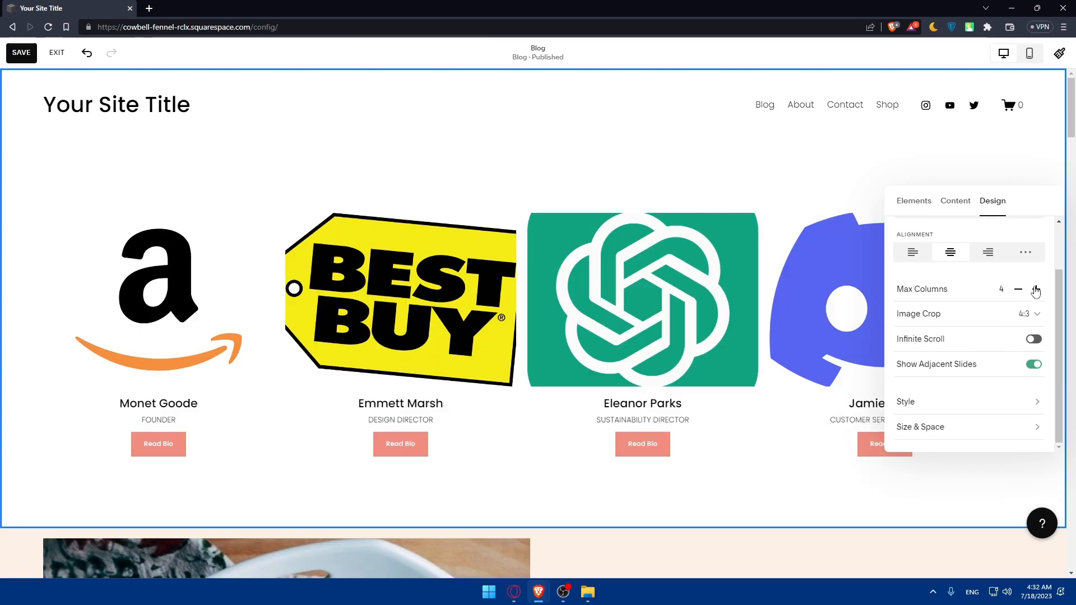
{"action": "left_click", "coordinate": [1019, 290]}
{"action": "left_click", "coordinate": [1019, 289]}
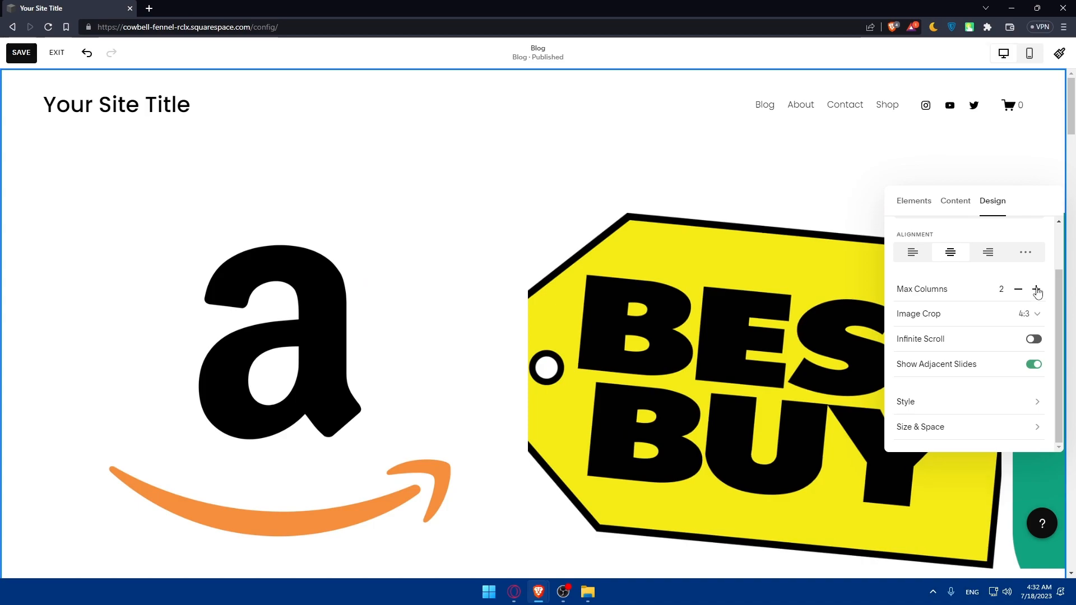
{"action": "left_click", "coordinate": [1036, 289]}
Step: Try a 1:1 image crop, set the carousel's image crop to 16:9, and turn on Infinite Scroll
{"action": "left_click", "coordinate": [1023, 314]}
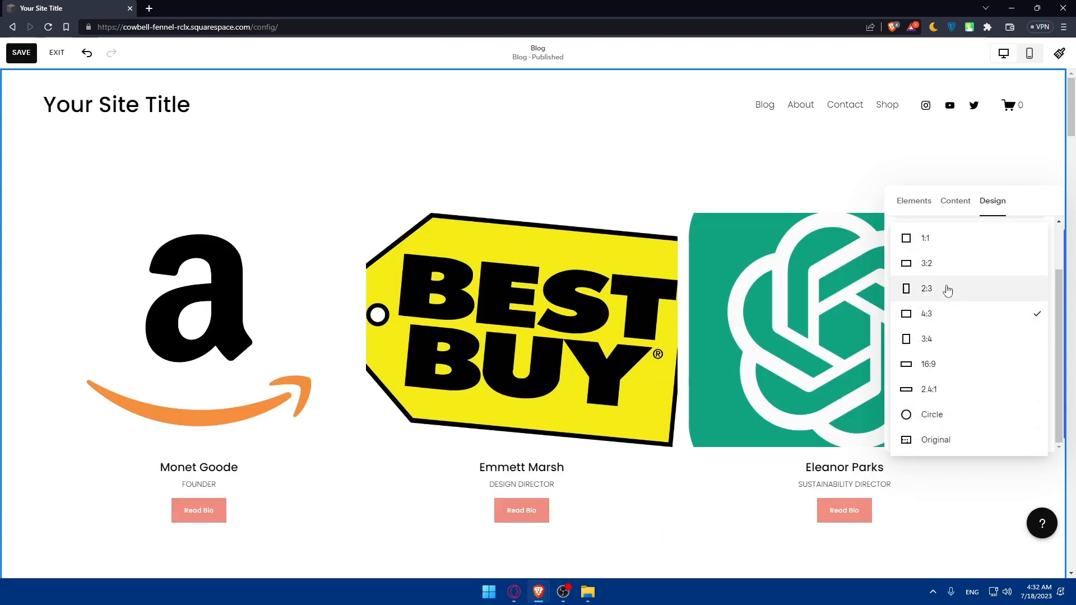
{"action": "left_click", "coordinate": [931, 240]}
{"action": "left_click", "coordinate": [964, 315]}
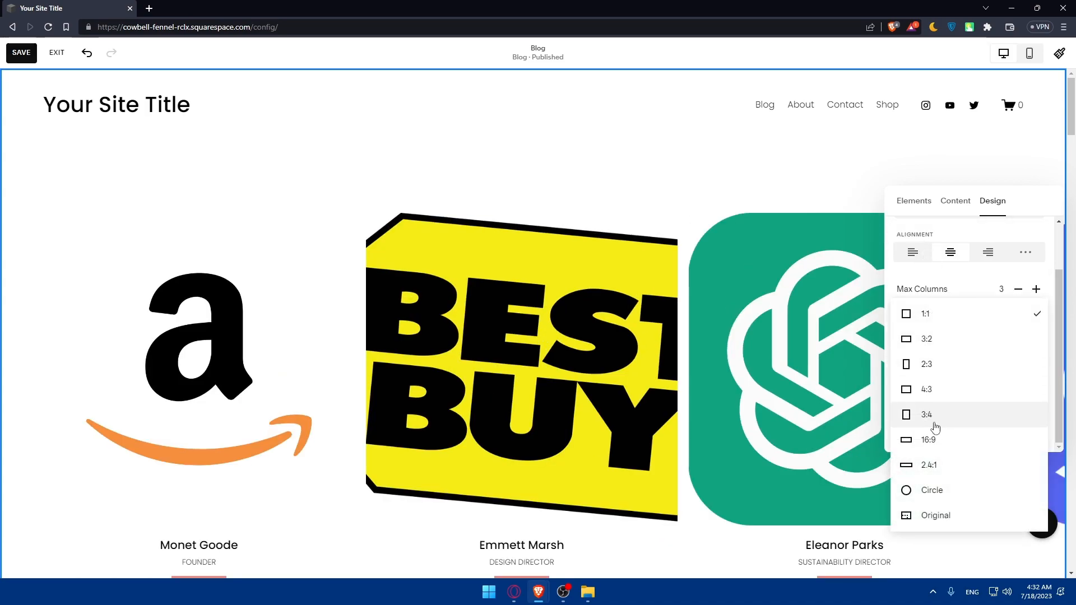
{"action": "left_click", "coordinate": [934, 441]}
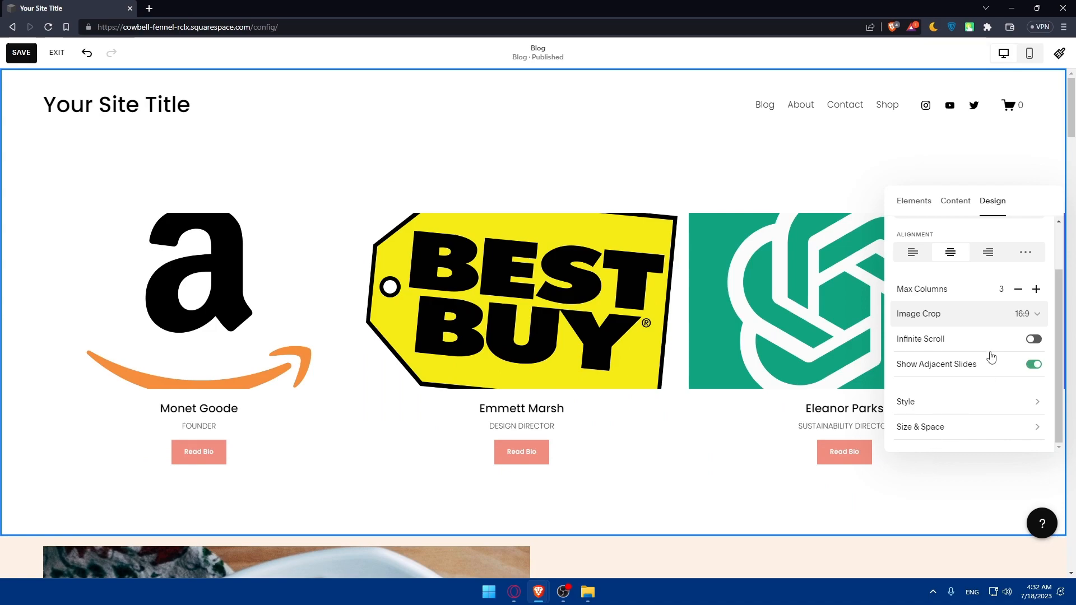
{"action": "left_click", "coordinate": [1030, 340]}
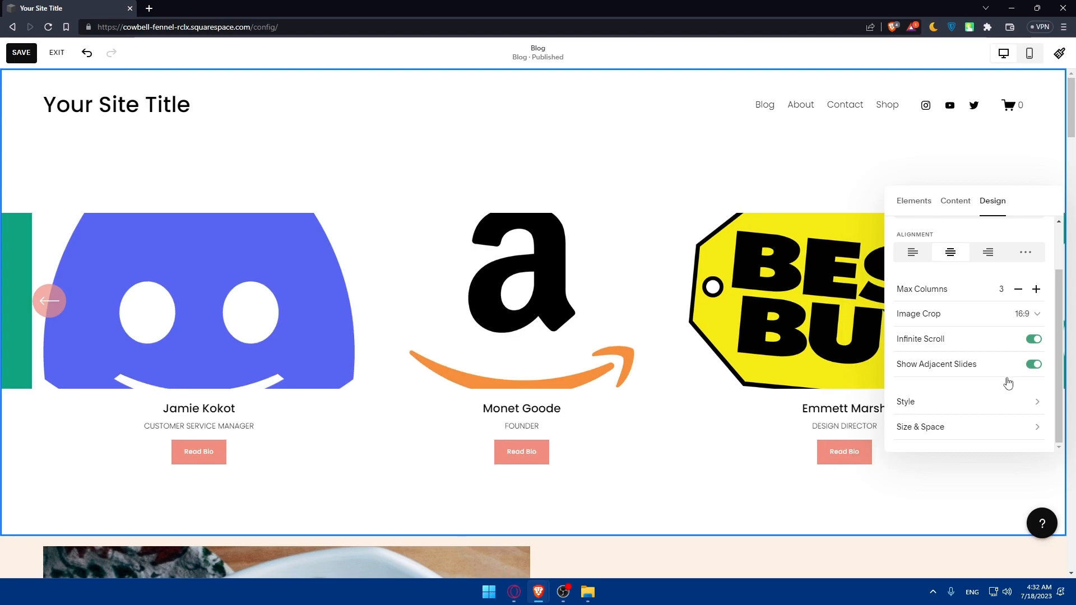
Step: Review the carousel's style options, set its media width to M, and close the settings
{"action": "left_click", "coordinate": [1033, 407]}
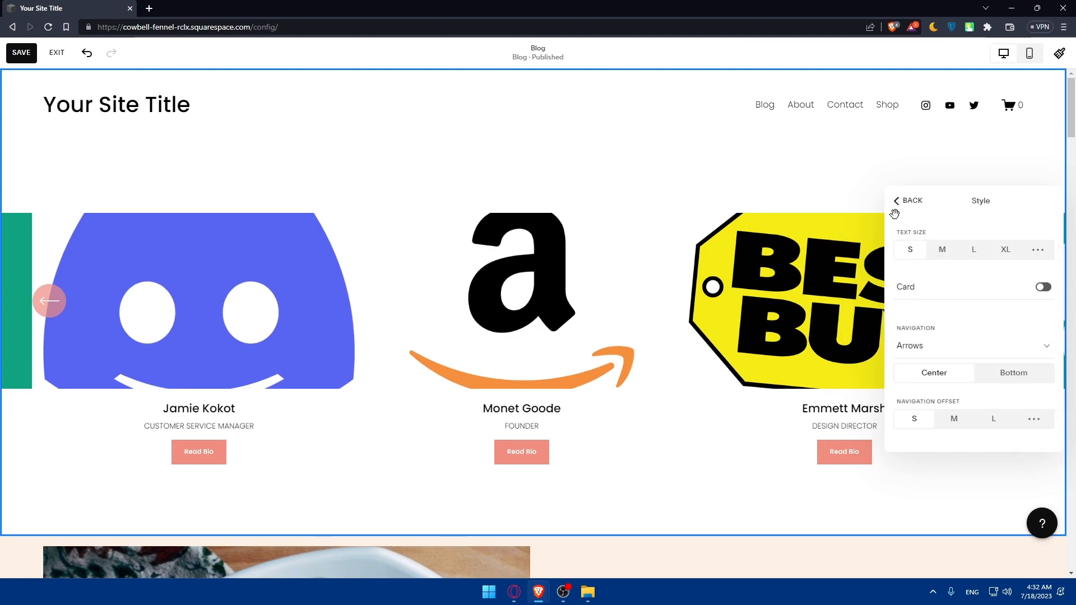
{"action": "left_click", "coordinate": [896, 201]}
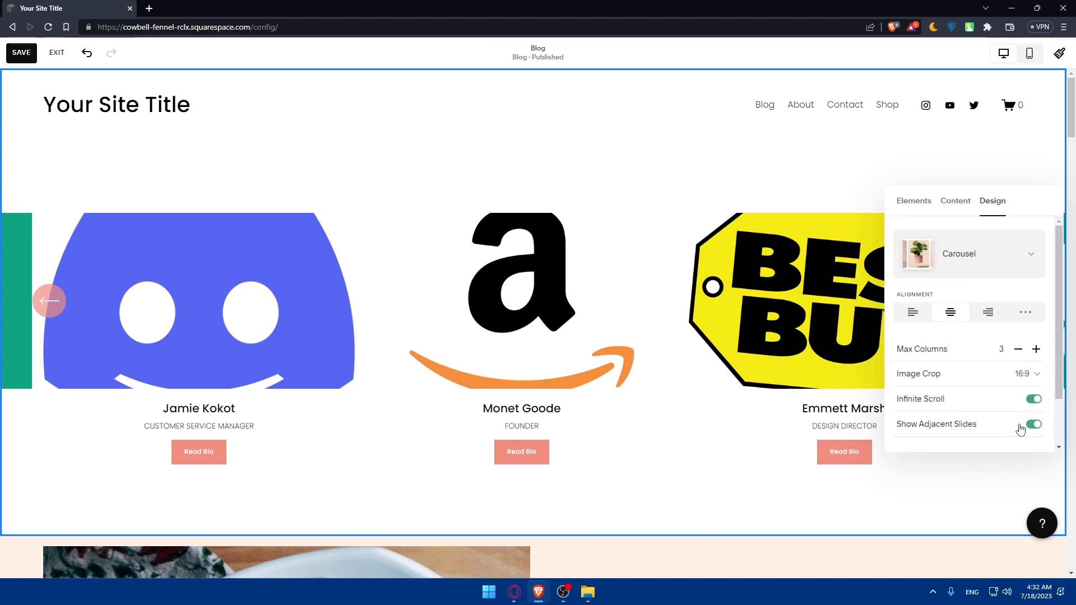
{"action": "scroll", "coordinate": [995, 398], "scroll_direction": "down", "scroll_amount": 1}
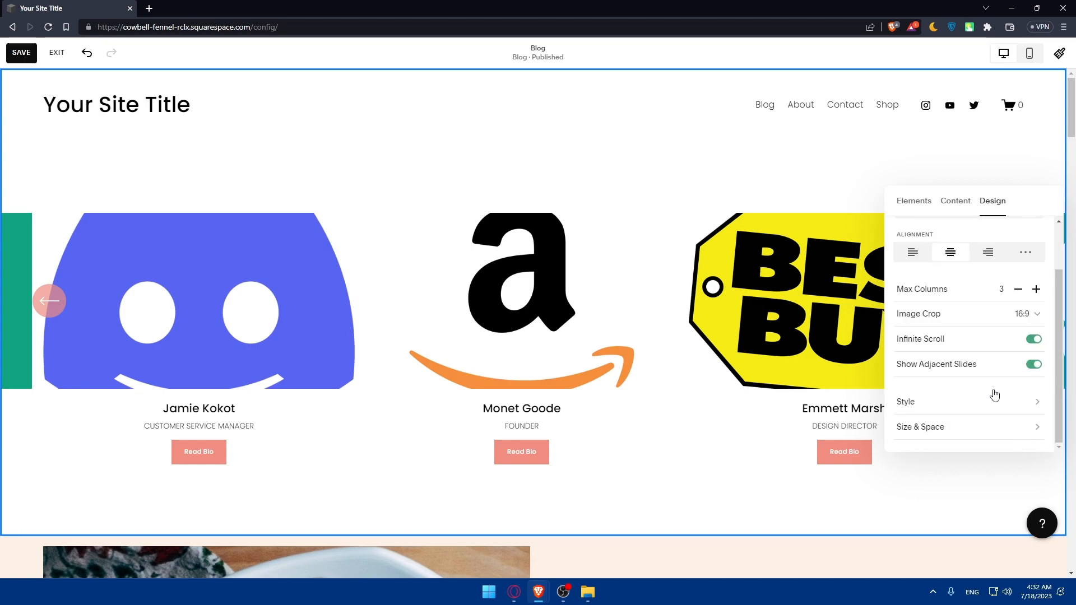
{"action": "left_click", "coordinate": [993, 433]}
{"action": "left_click", "coordinate": [941, 296]}
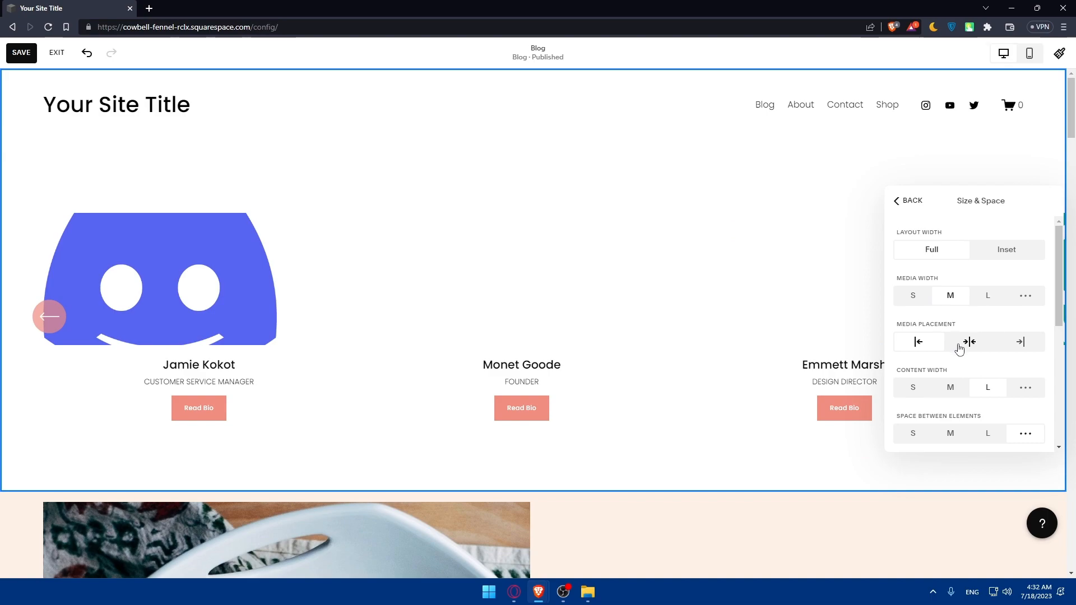
{"action": "left_click", "coordinate": [898, 201]}
{"action": "left_click", "coordinate": [828, 191]}
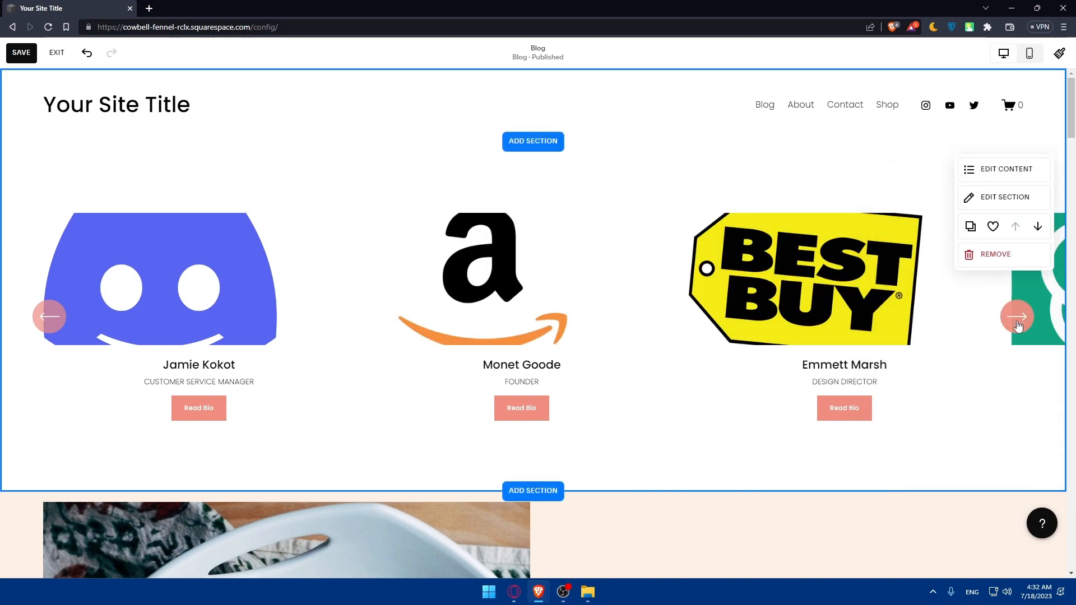
Step: Advance the carousel repeatedly through its items to check the infinite scrolling
{"action": "left_click", "coordinate": [1016, 321]}
{"action": "left_click", "coordinate": [1017, 321]}
{"action": "left_click", "coordinate": [1017, 320]}
{"action": "left_click", "coordinate": [1017, 318]}
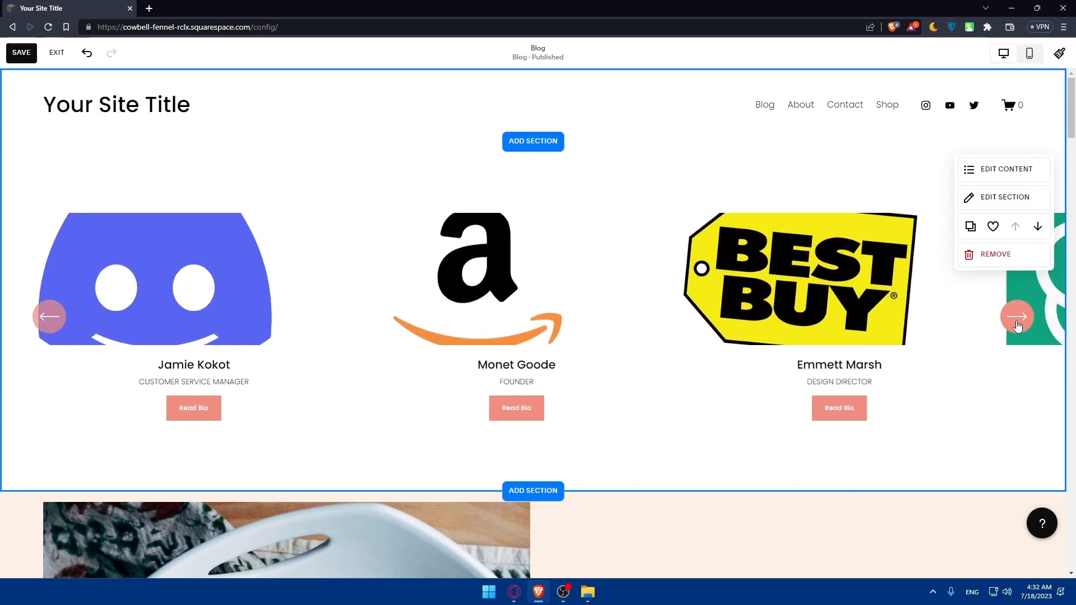
{"action": "left_click", "coordinate": [1017, 318]}
{"action": "left_click", "coordinate": [1017, 318]}
{"action": "left_click", "coordinate": [1017, 318]}
{"action": "left_click", "coordinate": [1017, 318]}
{"action": "left_click", "coordinate": [1018, 318]}
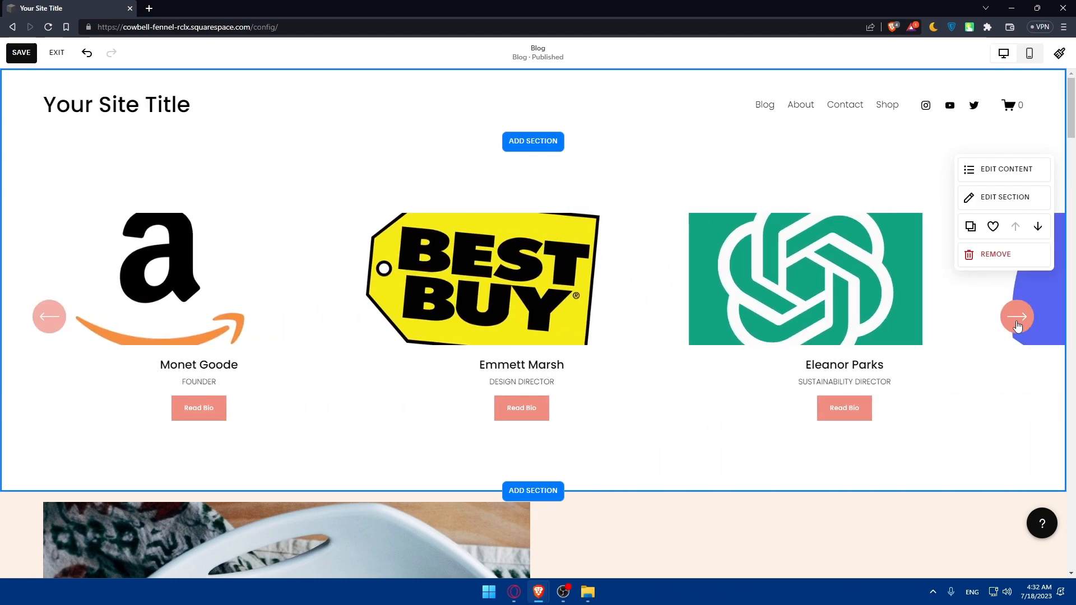
{"action": "left_click", "coordinate": [1017, 318]}
Step: Reopen the carousel's design settings to review them and close them again
{"action": "left_click", "coordinate": [1019, 169]}
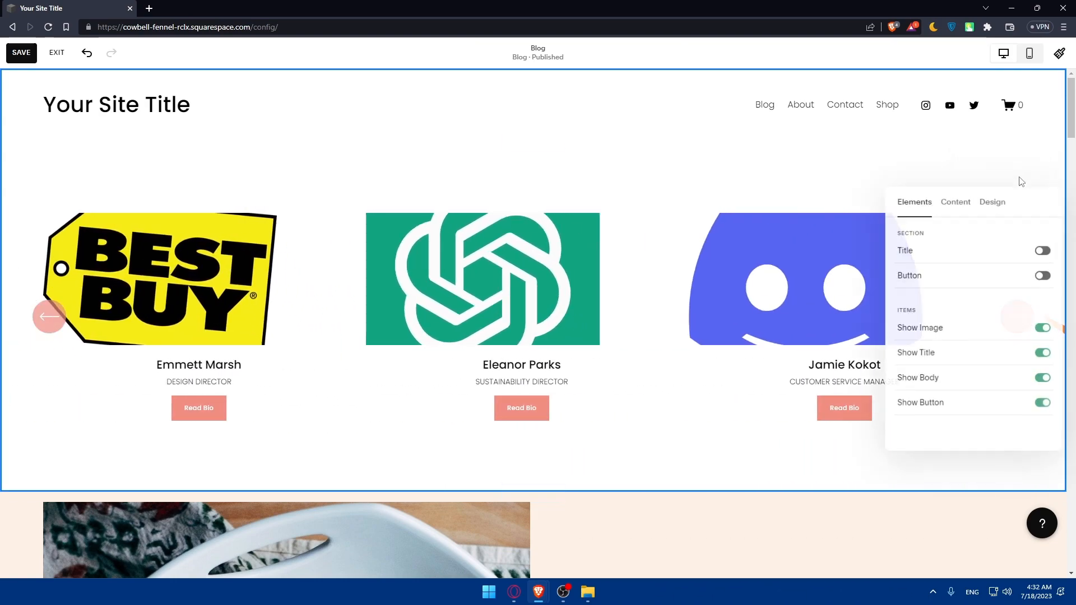
{"action": "left_click", "coordinate": [998, 203]}
{"action": "scroll", "coordinate": [989, 311], "scroll_direction": "down", "scroll_amount": 1}
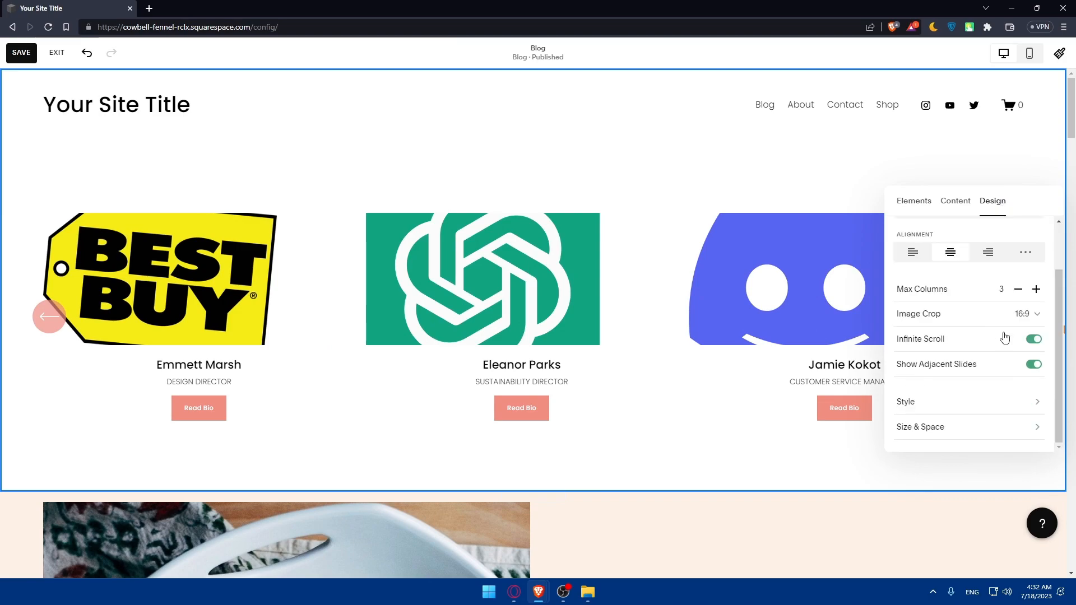
{"action": "left_click", "coordinate": [766, 168]}
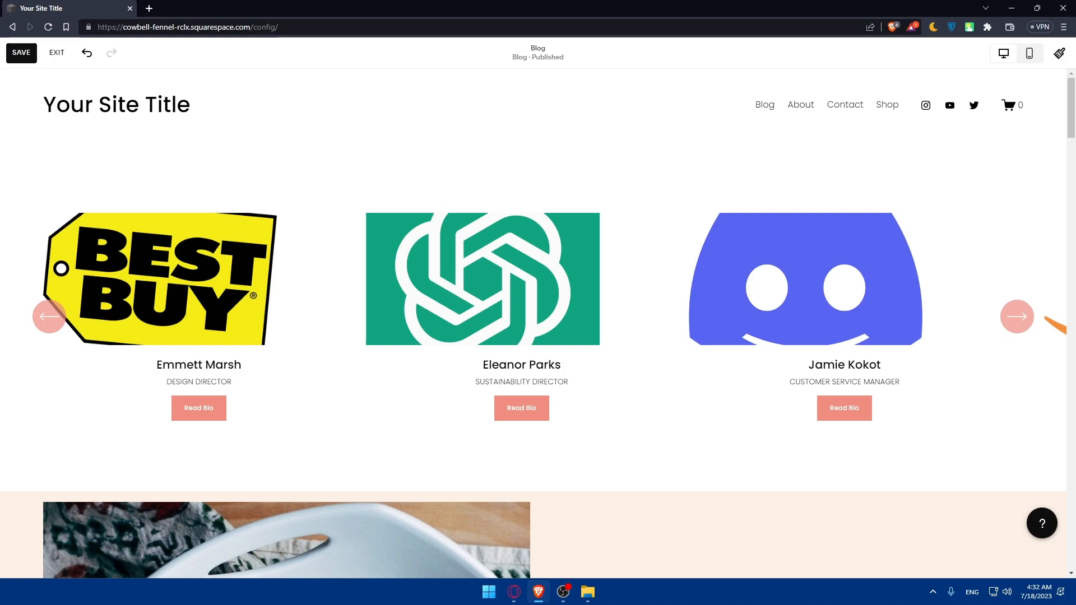
{"action": "key", "text": "alt+Tab"}
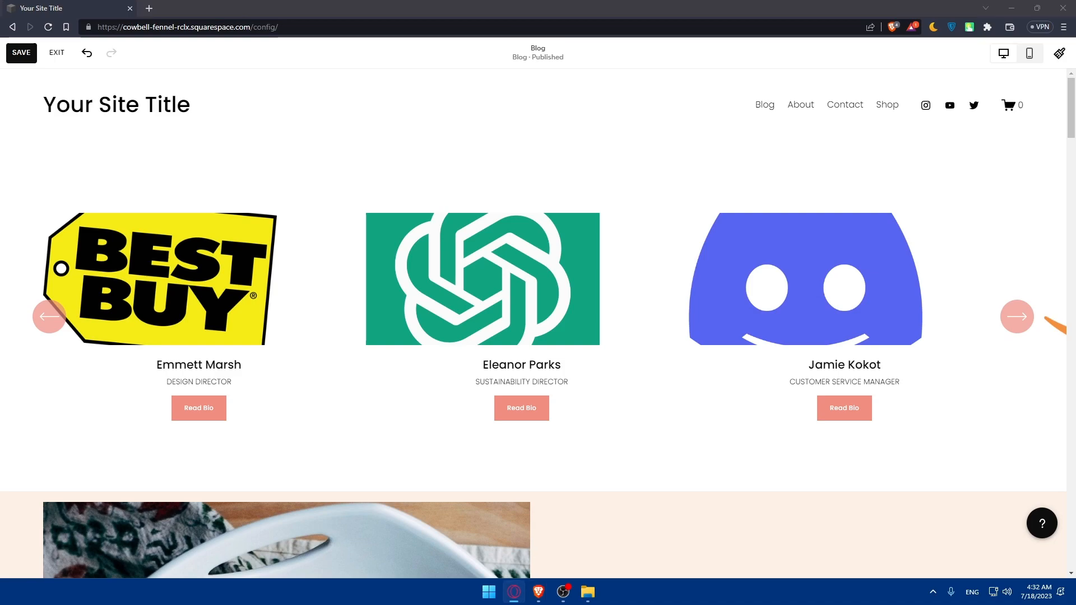